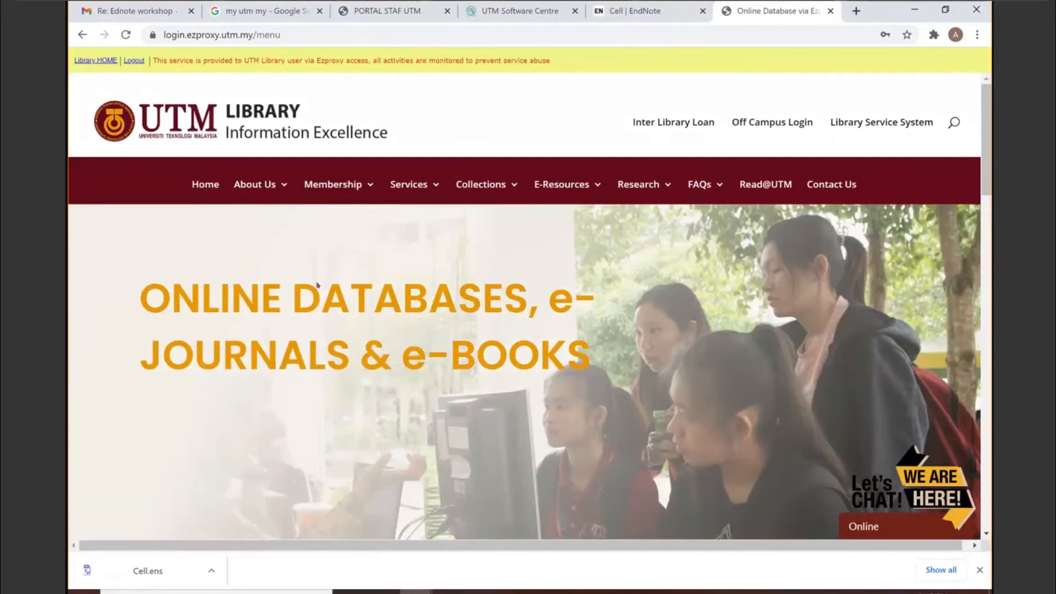
# Open Scopus from the UTM Library's list of subscribed online databases
pyautogui.scroll(-15, 318, 285)
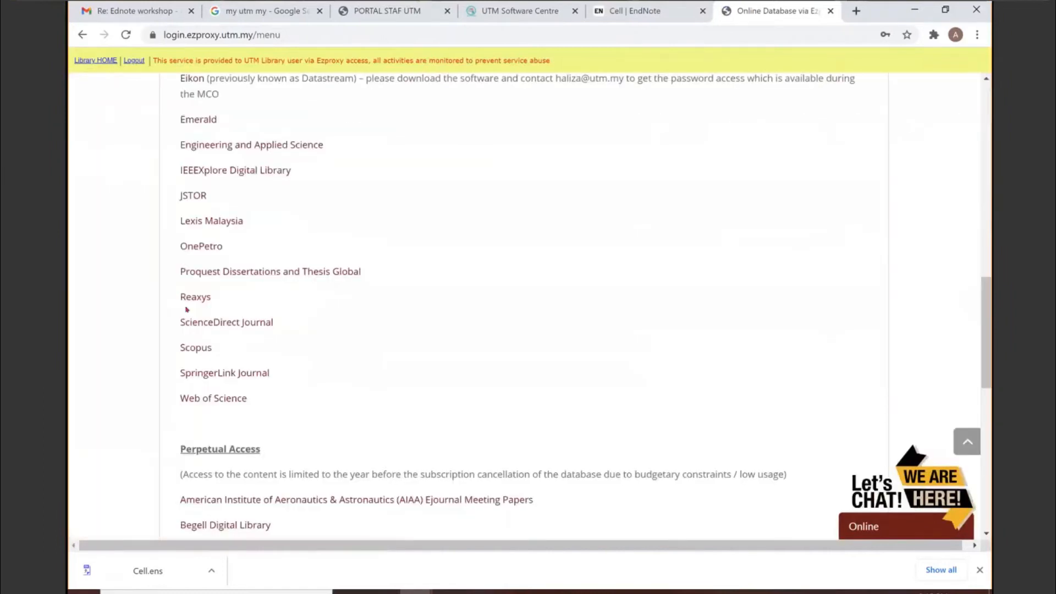
pyautogui.click(199, 347)
pyautogui.hotkey('alt', 'Tab')
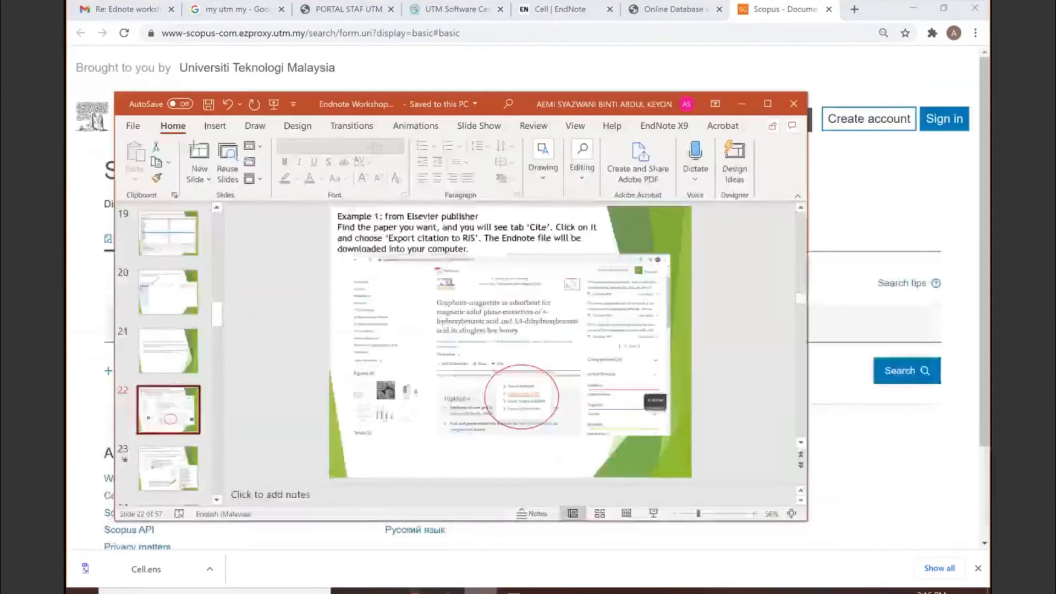
pyautogui.hotkey('alt', 'Tab')
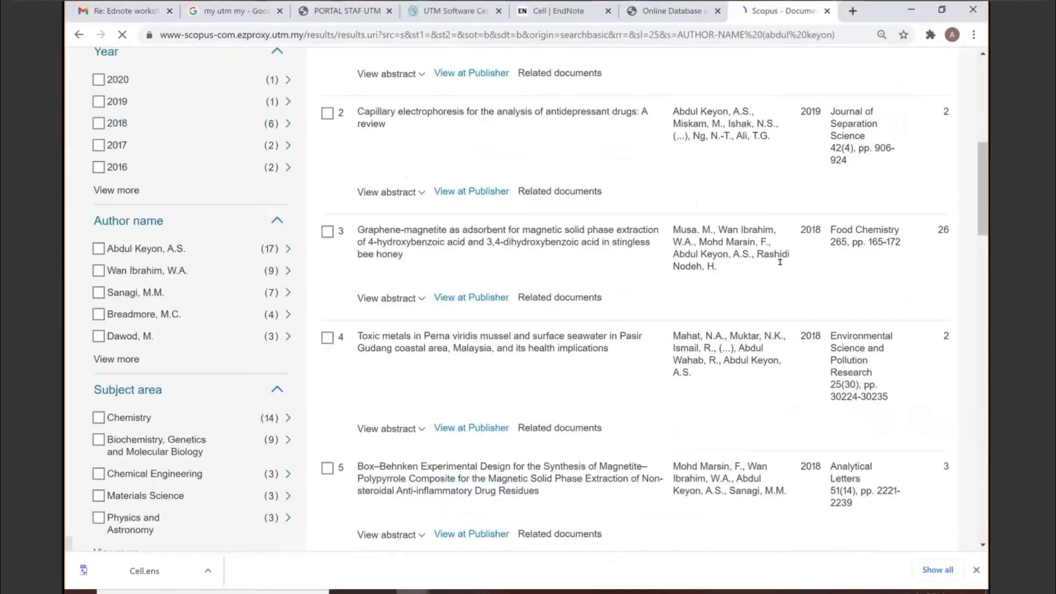
# Find the 2018 Food Chemistry paper on graphene-magnetite adsorbent in the Scopus results and open it at the publisher
pyautogui.scroll(1, 521, 355)
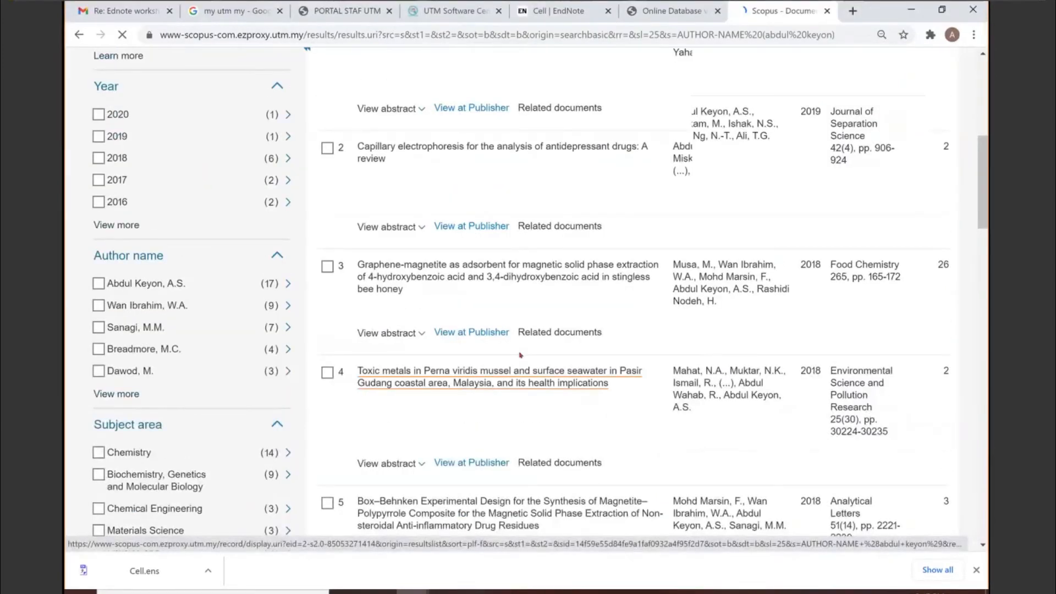
pyautogui.scroll(3, 563, 278)
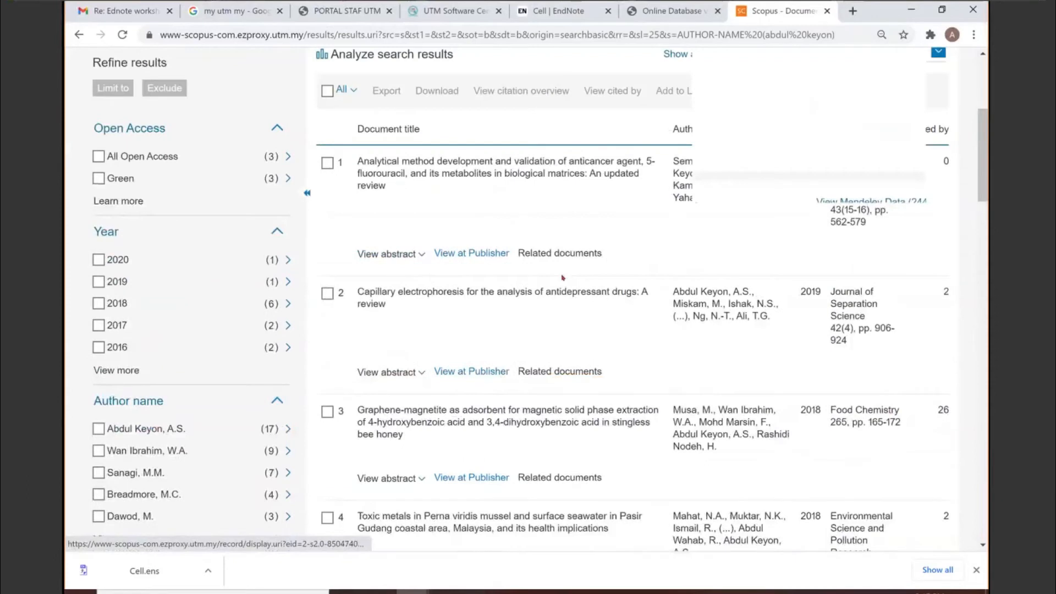
pyautogui.scroll(-2, 562, 278)
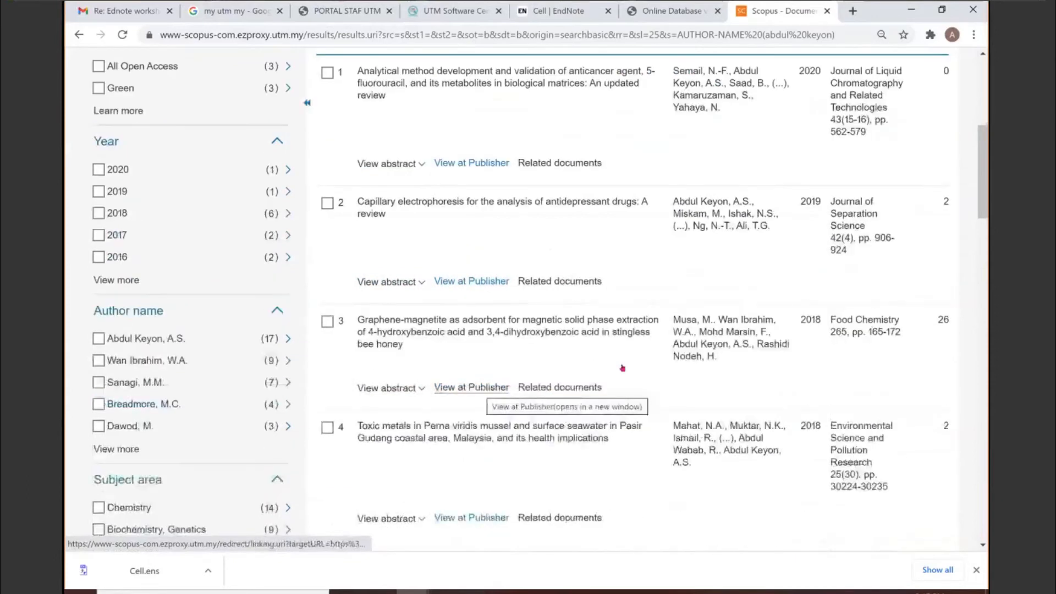
pyautogui.click(426, 385)
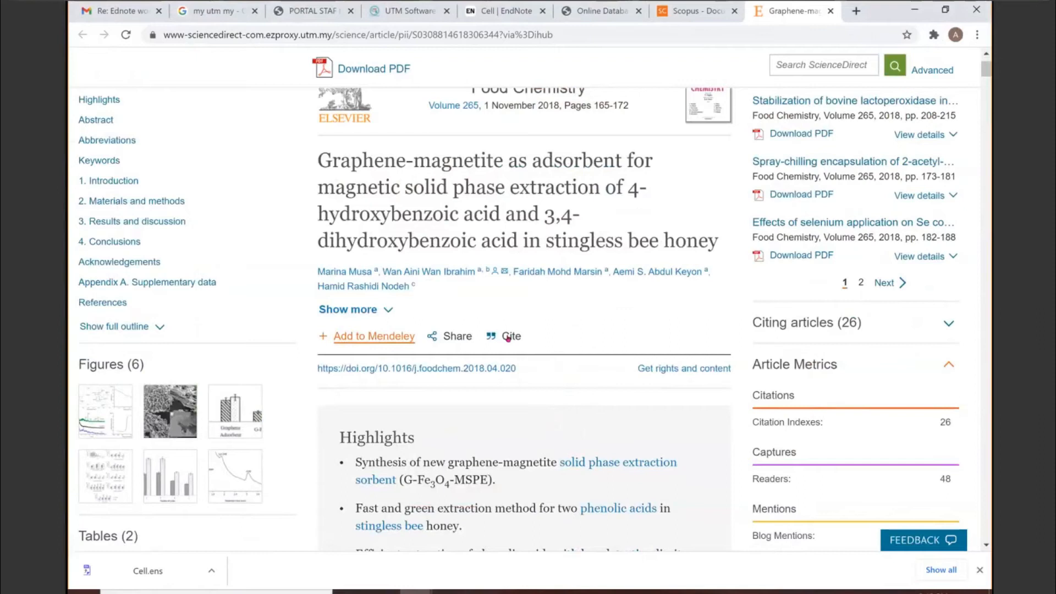
# Export the graphene-magnetite paper's citation to RIS and open the downloaded .ris file to import it into EndNote
pyautogui.click(508, 337)
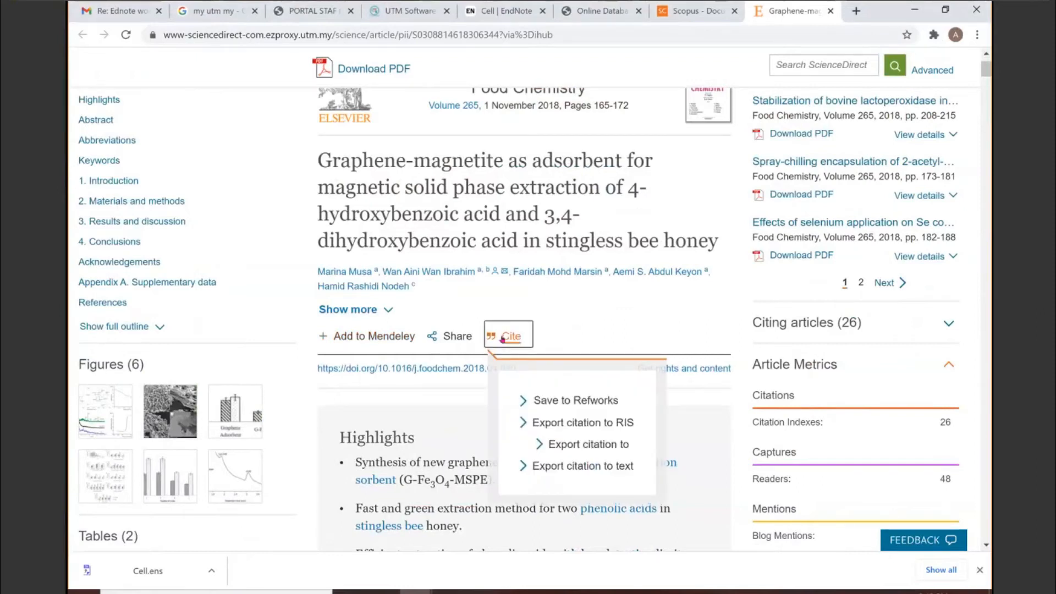
pyautogui.click(599, 426)
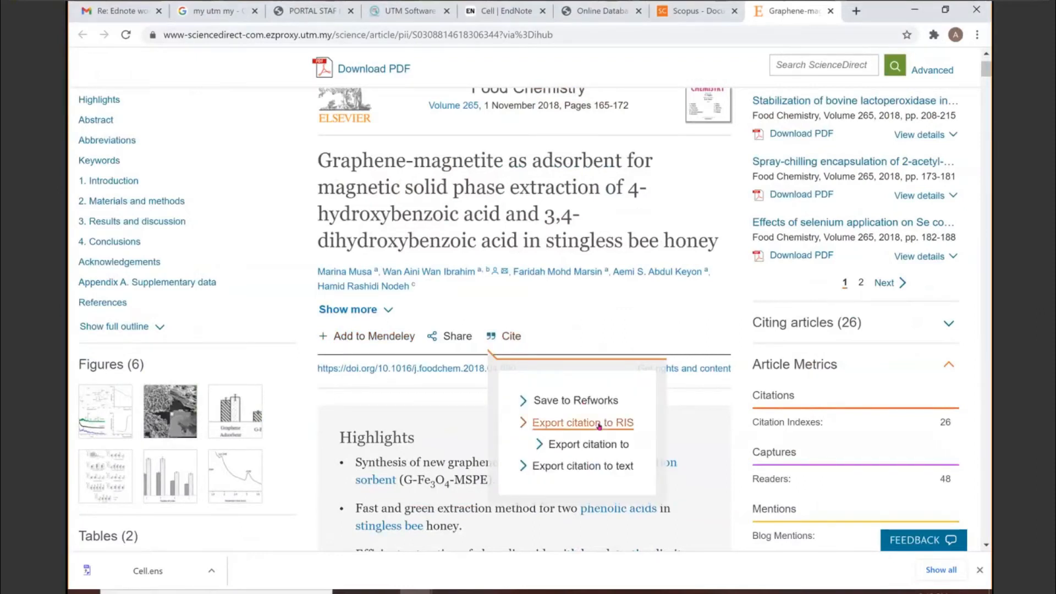
pyautogui.click(597, 469)
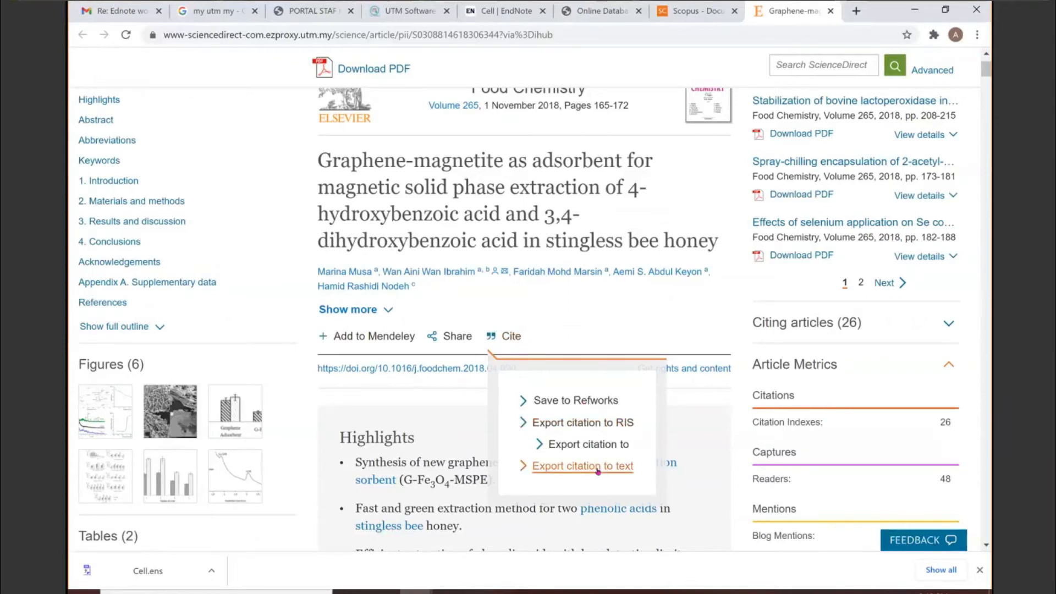
pyautogui.click(603, 425)
pyautogui.click(603, 423)
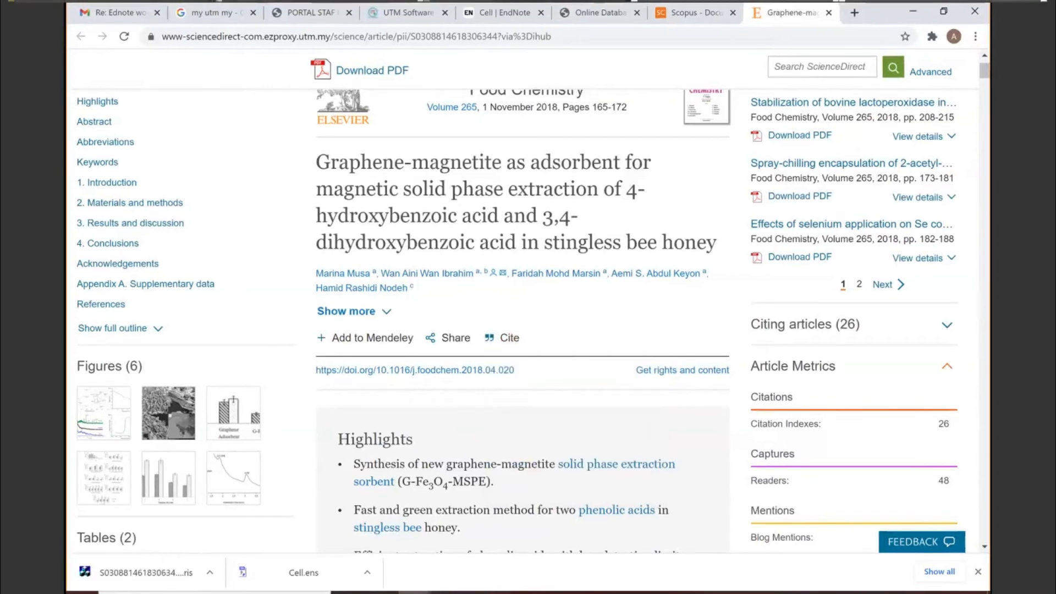
pyautogui.click(223, 581)
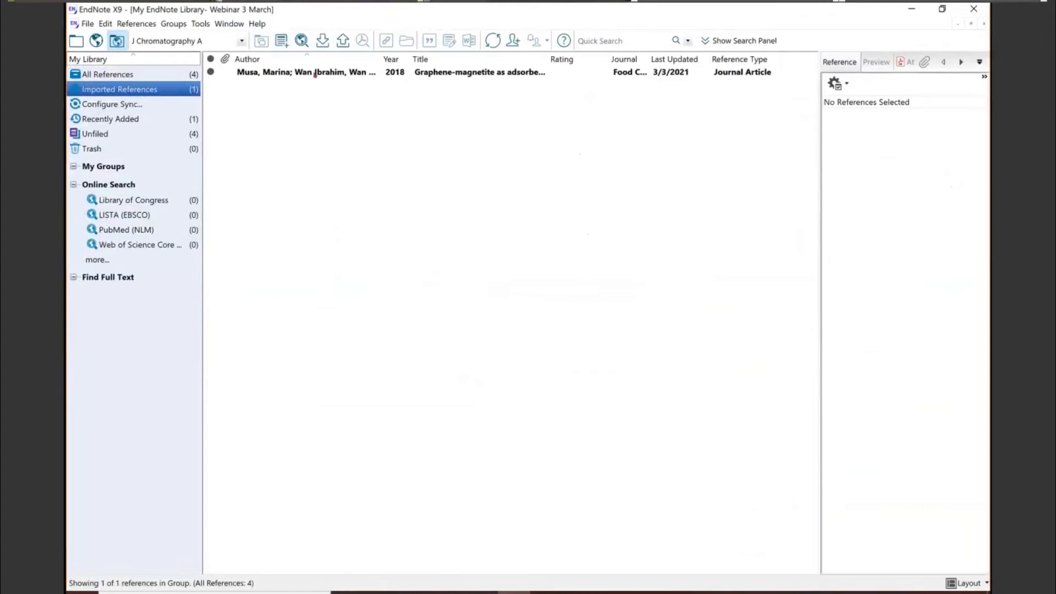
# Check the full reference list, then open the newly imported graphene-magnetite reference, save it and close it
pyautogui.click(150, 78)
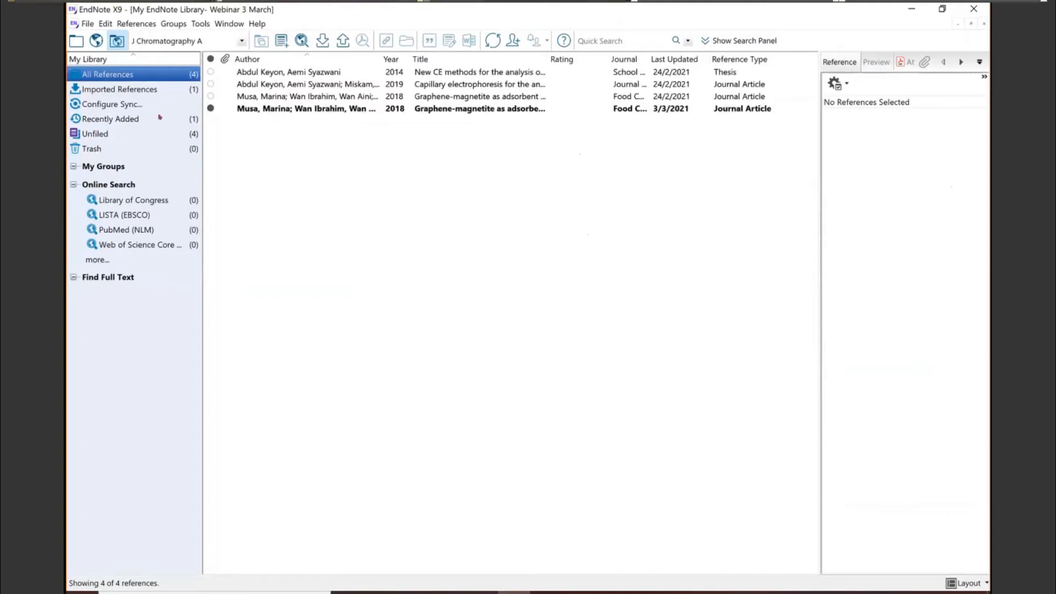
pyautogui.click(146, 91)
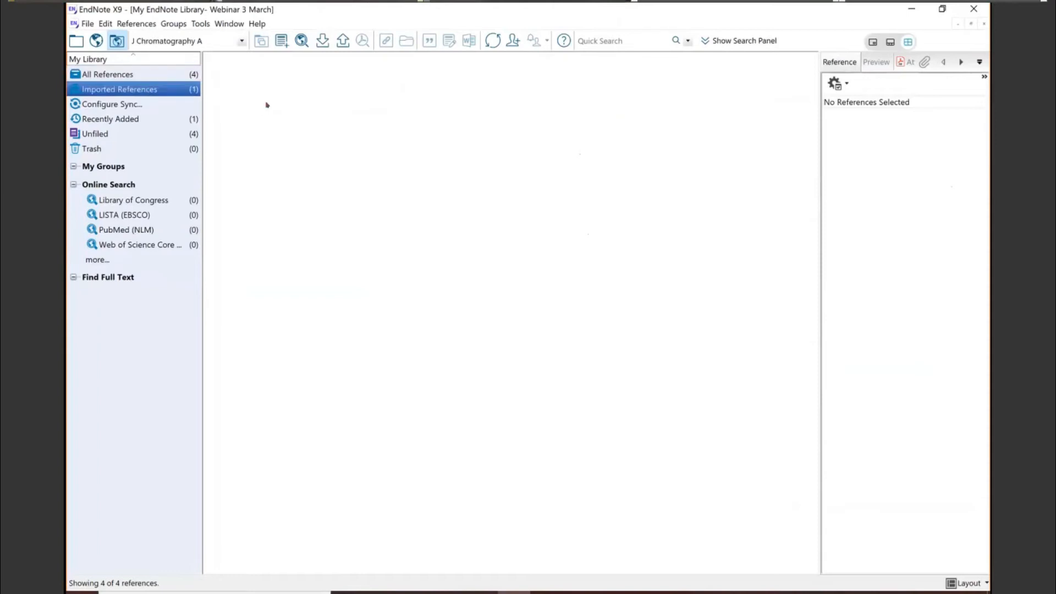
pyautogui.doubleClick(268, 72)
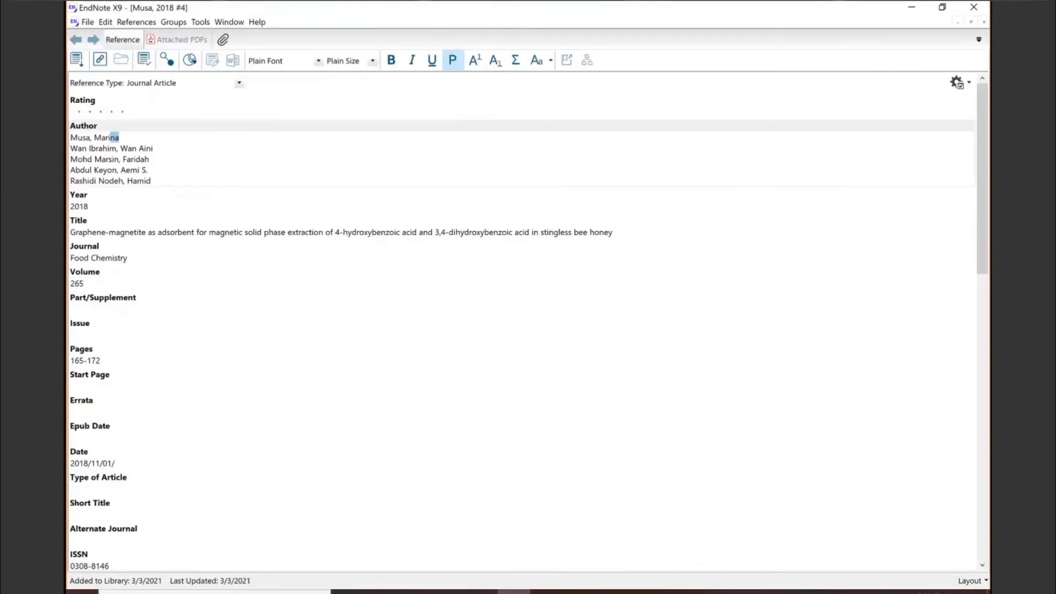
pyautogui.hotkey('alt', 'f')
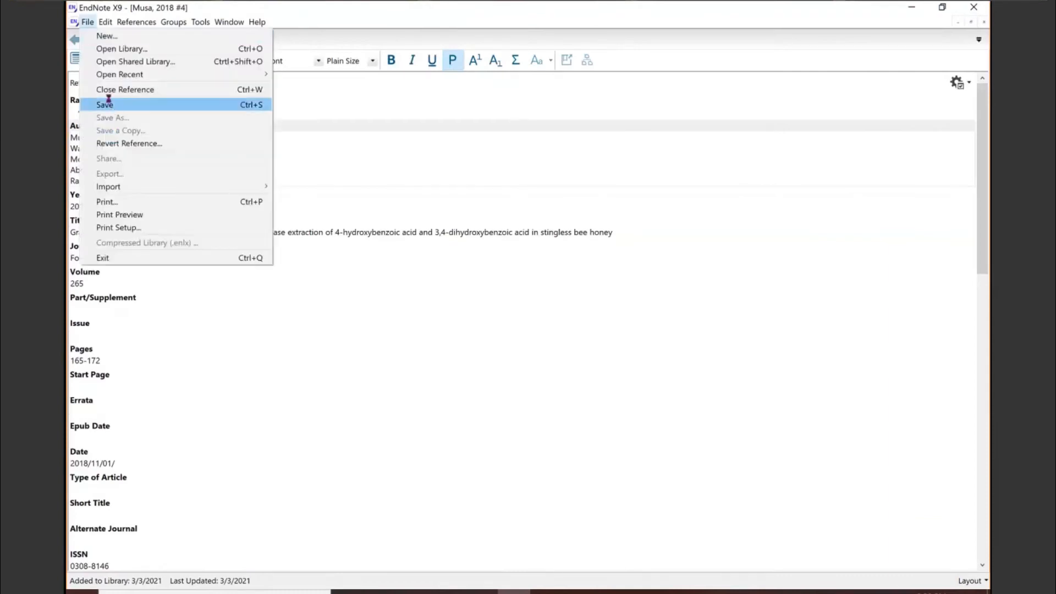
pyautogui.click(108, 103)
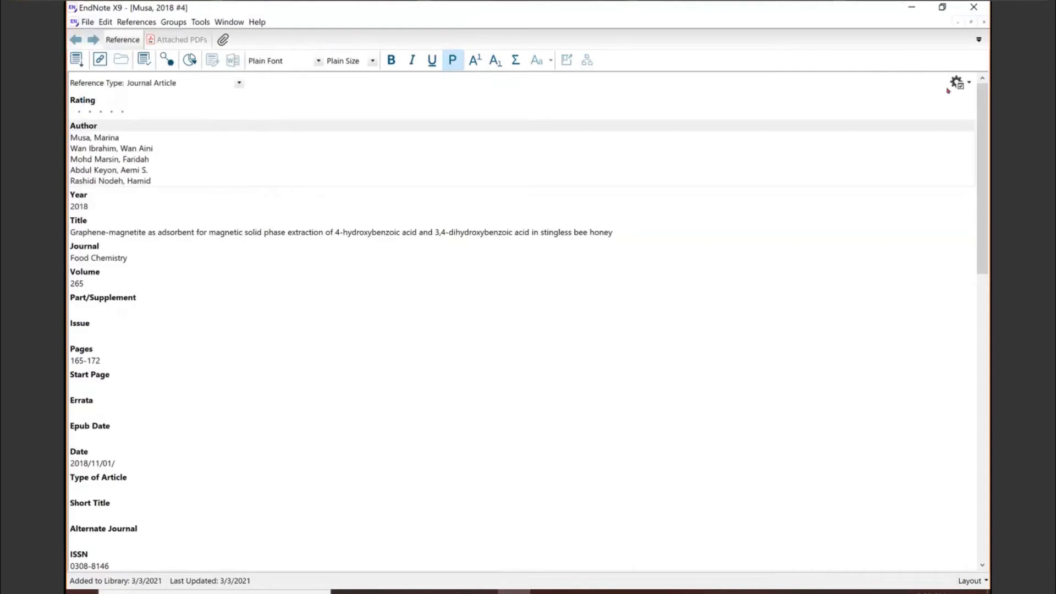
pyautogui.hotkey('ctrl', 'w')
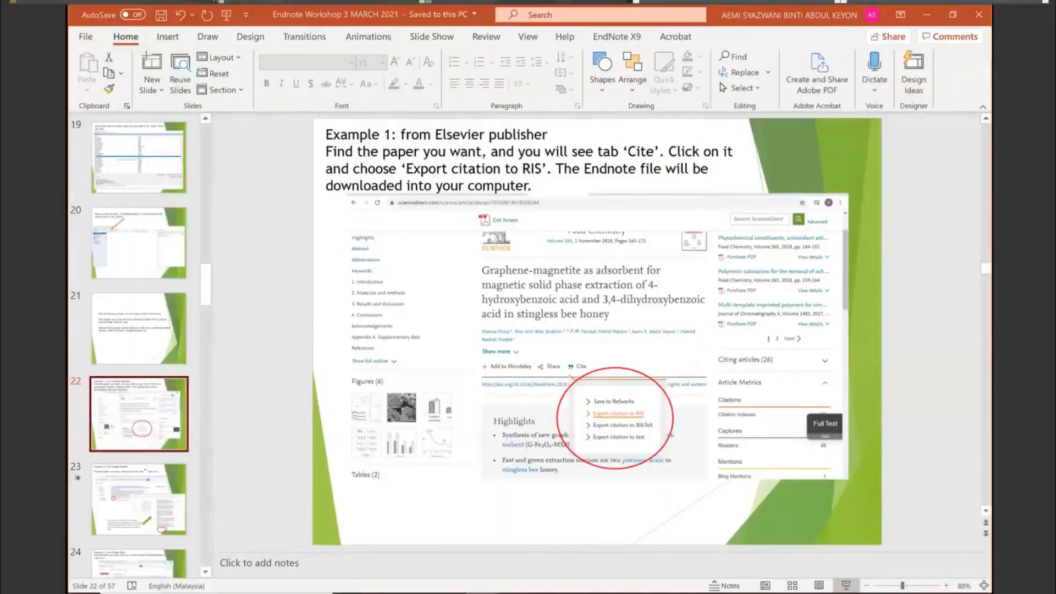
# Run the workshop slide show from the Elsevier export example slide and advance to the next slide
pyautogui.click(846, 586)
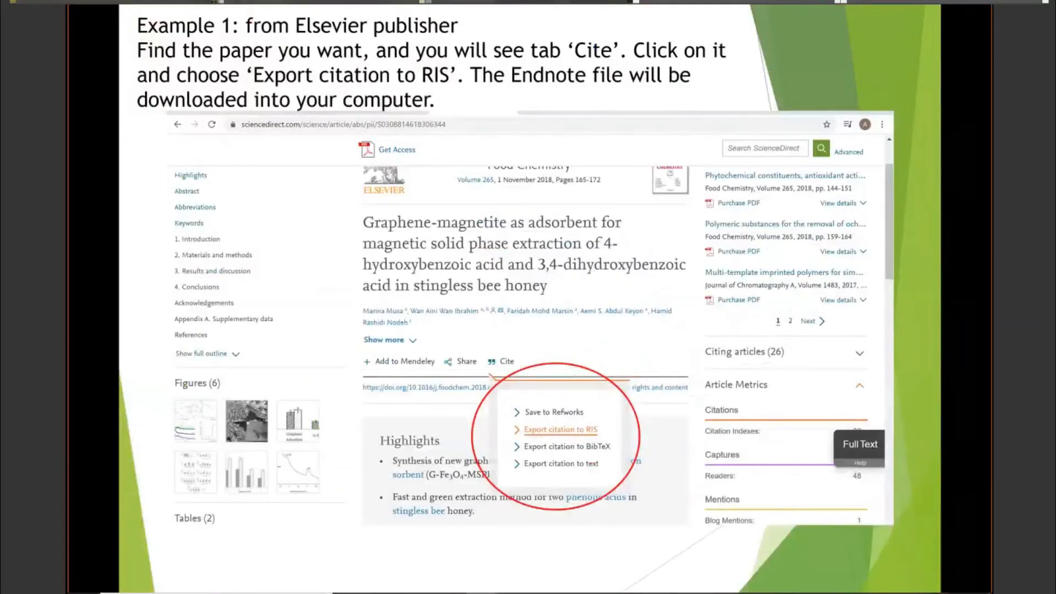
pyautogui.press('Right')
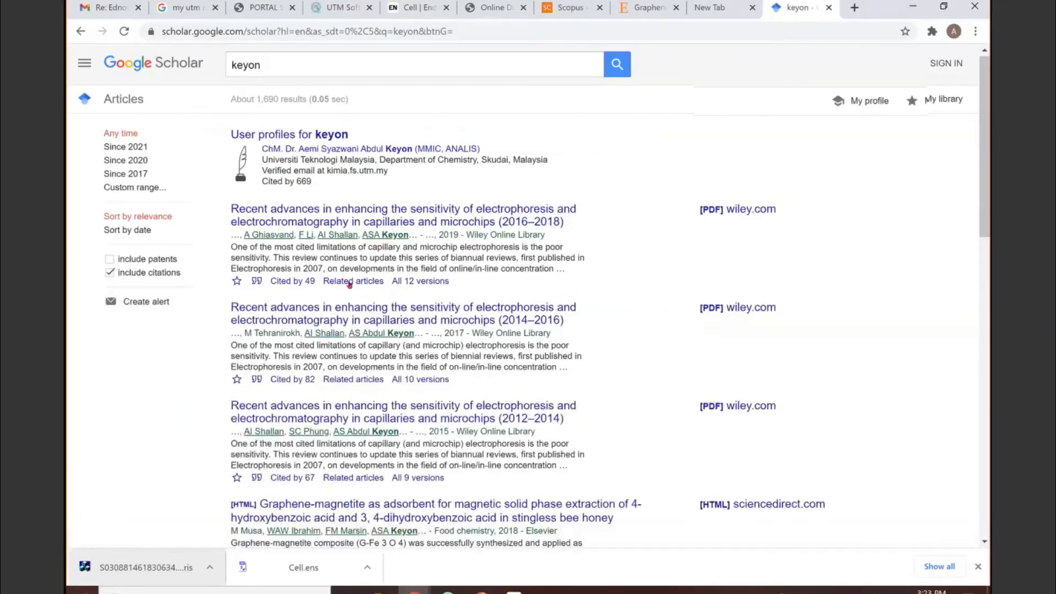
# Find the graphene-magnetite stingless bee honey paper in the Google Scholar results and open its citation formats
pyautogui.scroll(-2, 369, 284)
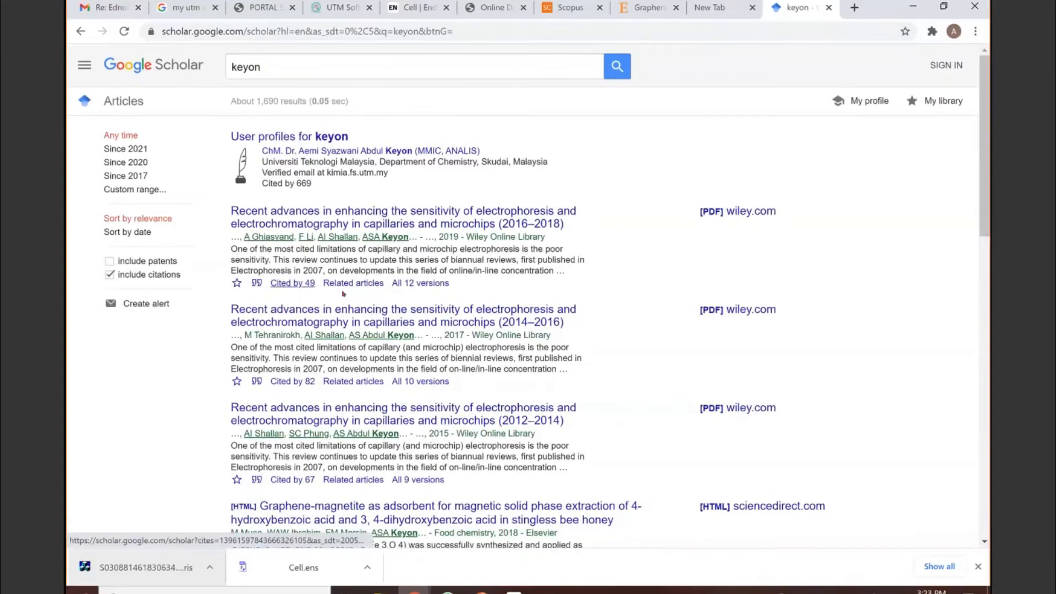
pyautogui.scroll(-2, 342, 294)
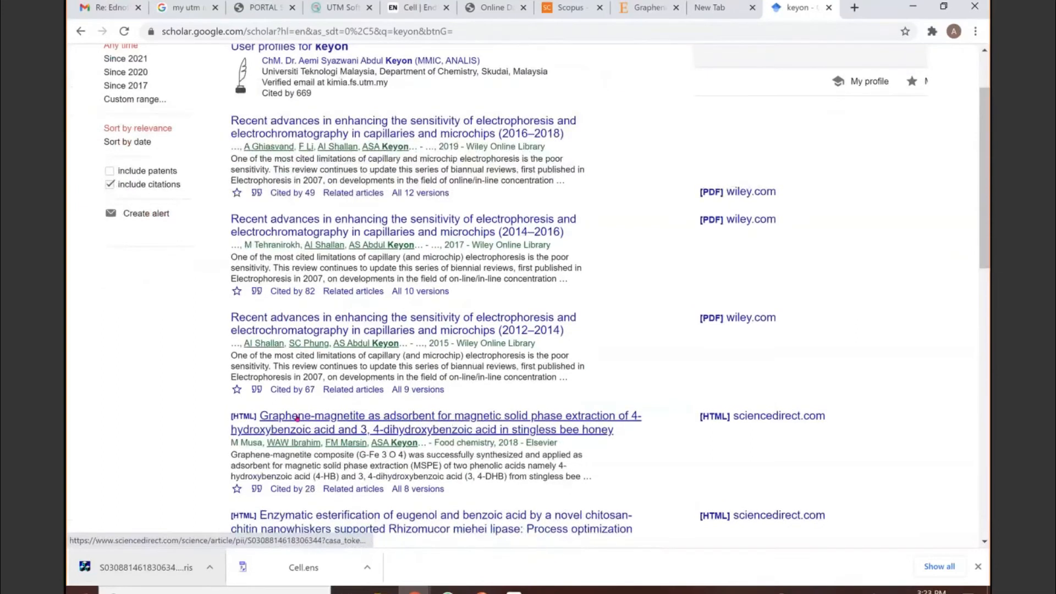
pyautogui.scroll(-2, 296, 418)
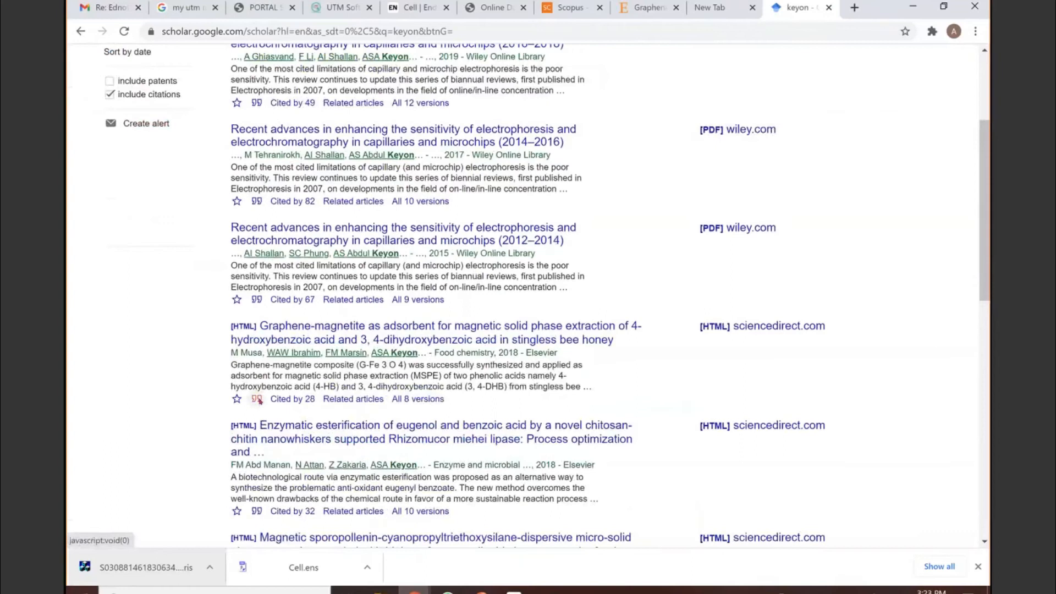
pyautogui.click(257, 399)
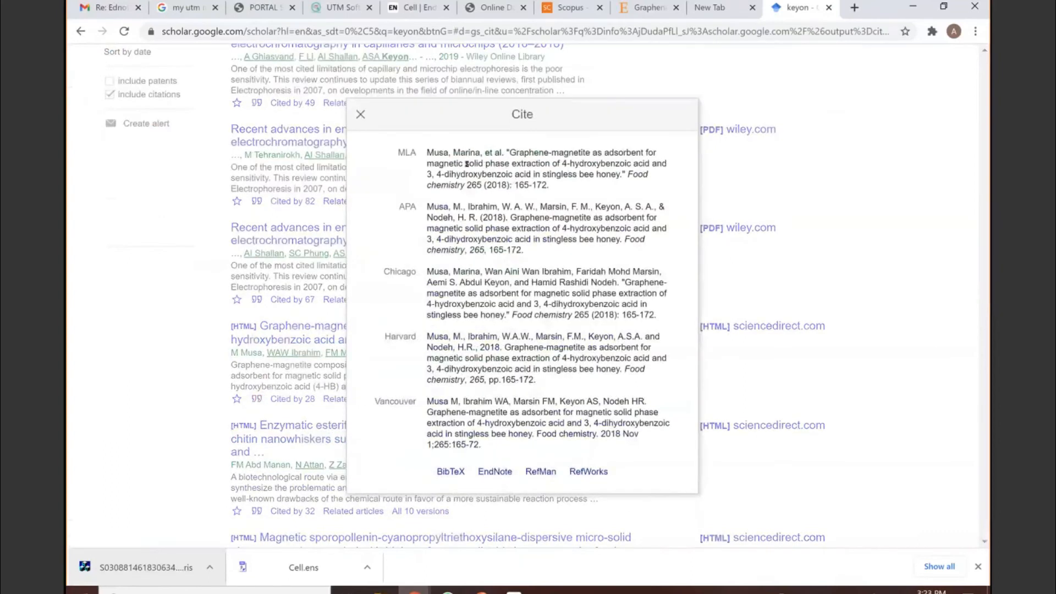
# Select the APA and Chicago citations in turn, then download the EndNote citation and open scholar.enw
pyautogui.click(462, 242)
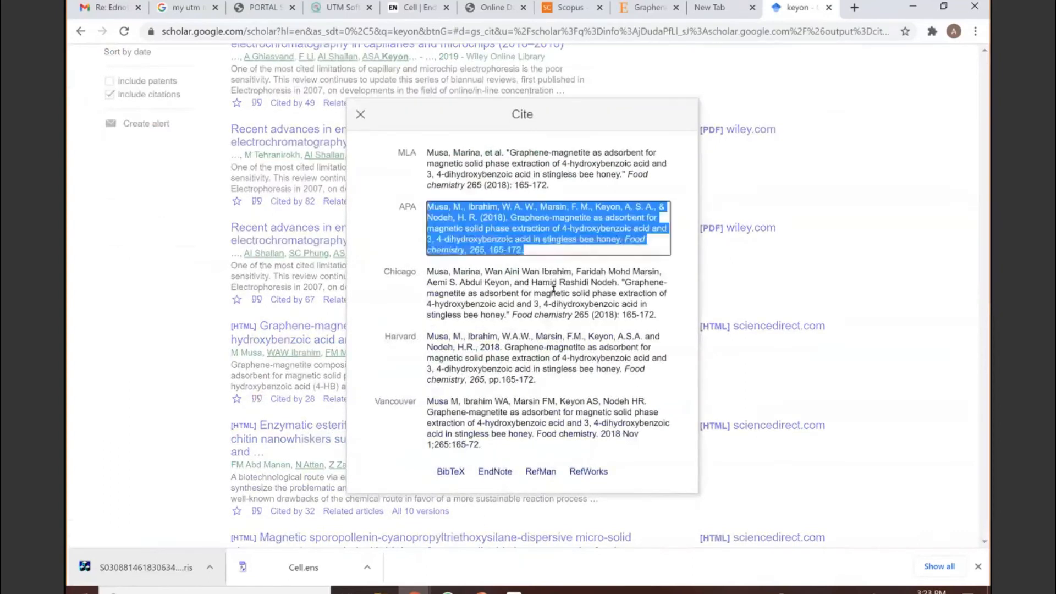
pyautogui.click(449, 281)
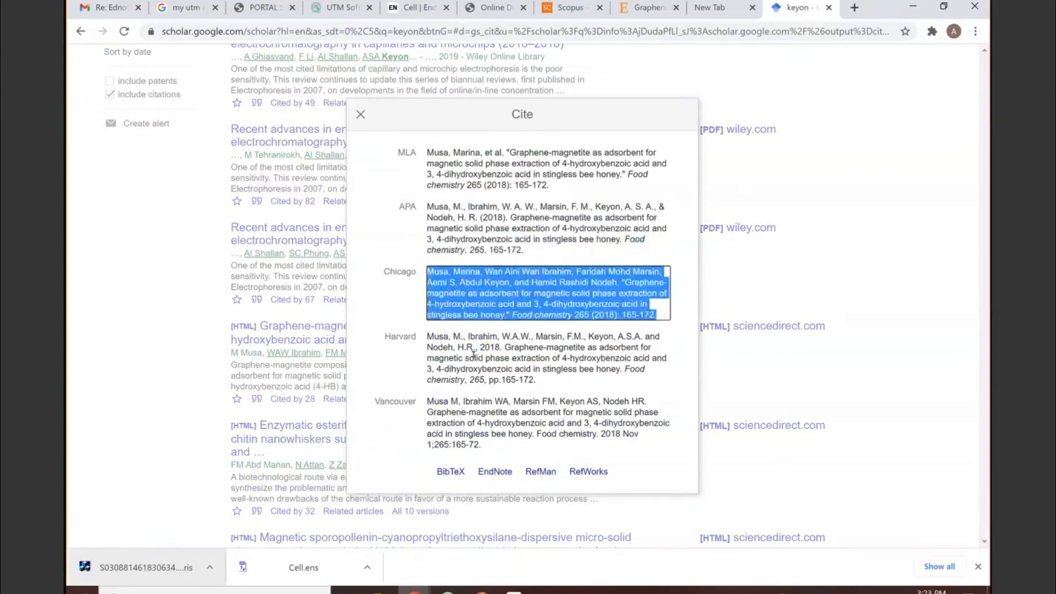
pyautogui.click(509, 472)
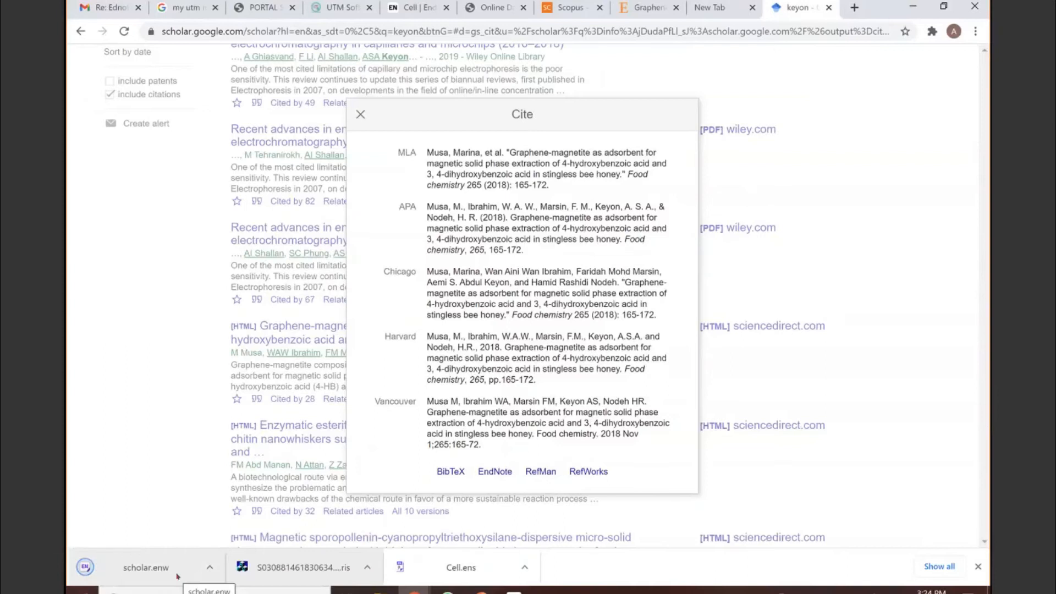
pyautogui.click(147, 569)
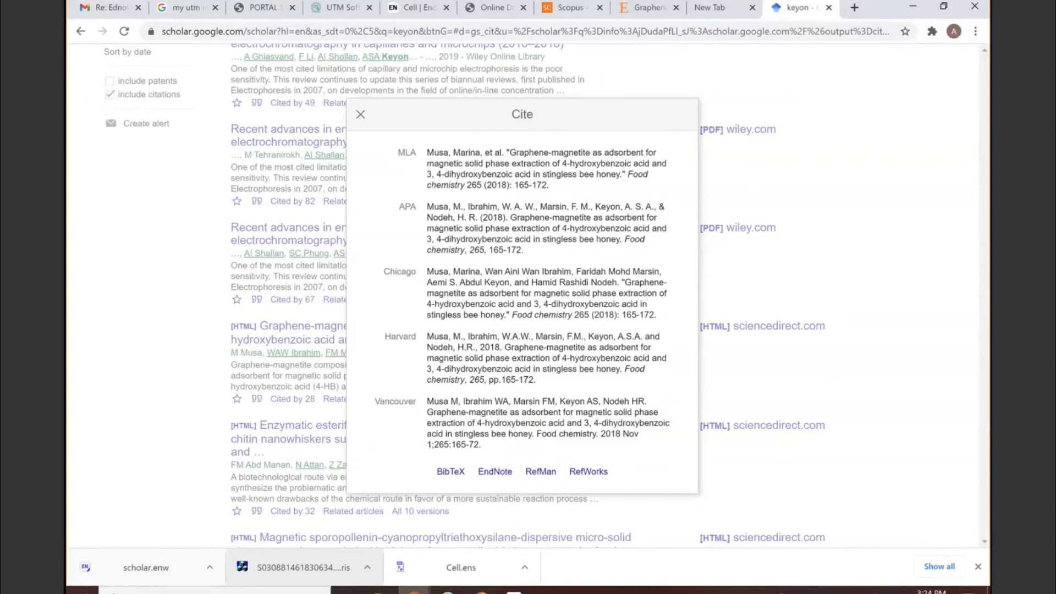
# Switch back to PowerPoint, run the slide show from the Google Scholar example slide and advance it
pyautogui.hotkey('alt', 'Tab')
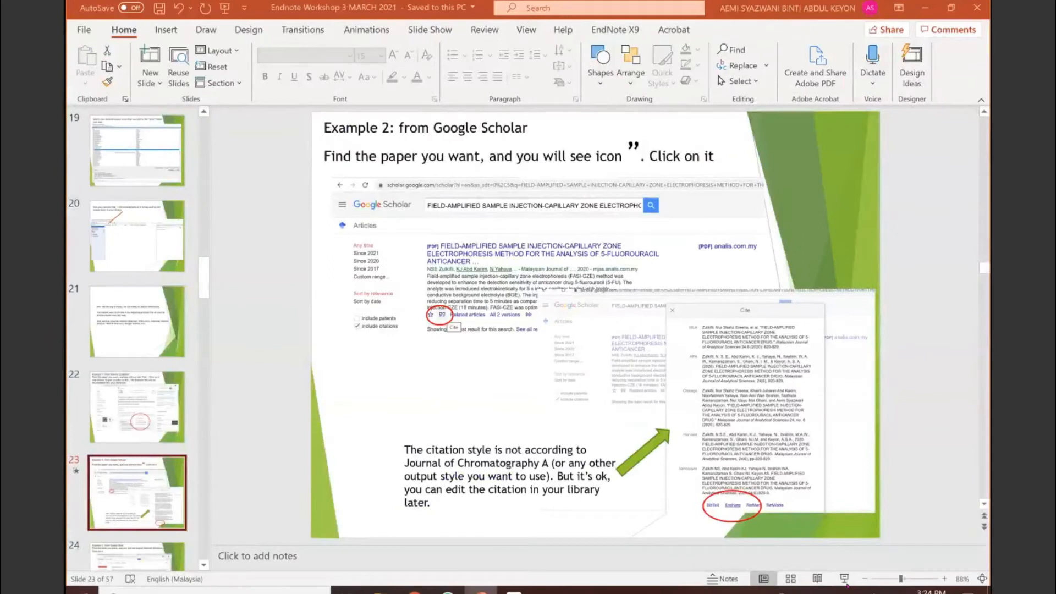
pyautogui.click(844, 578)
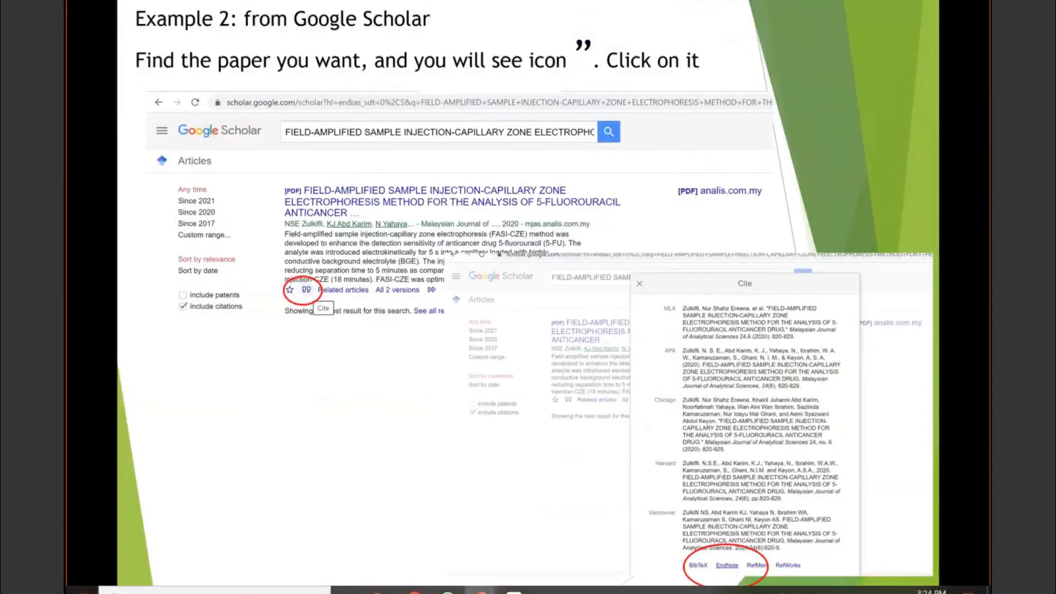
pyautogui.press('Right')
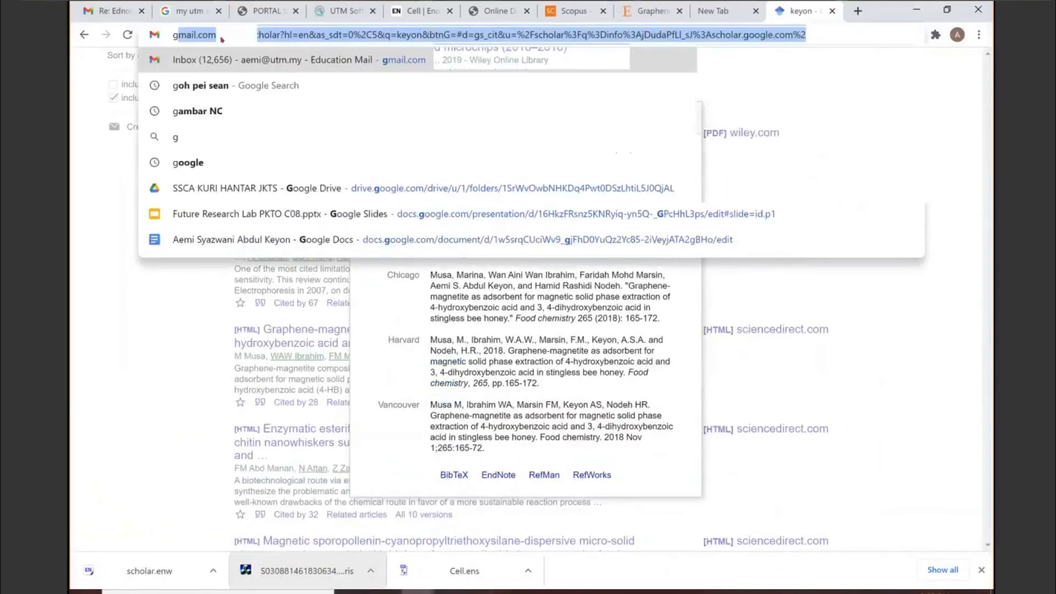
# Search the web for Google Books in Chrome and open the books.google.com site
pyautogui.write('google b')
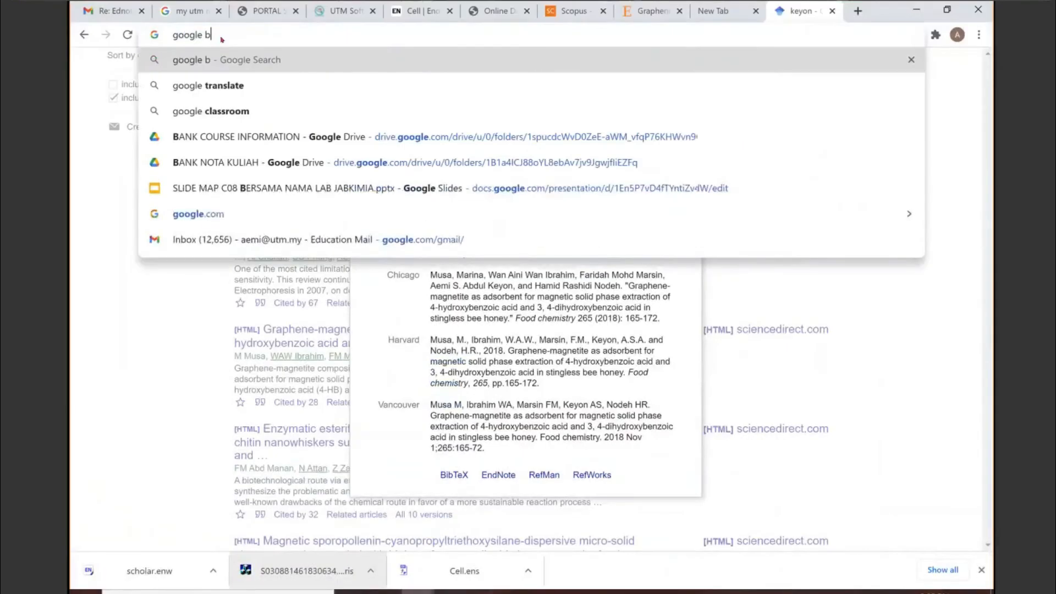
pyautogui.write('ook')
pyautogui.press('Return')
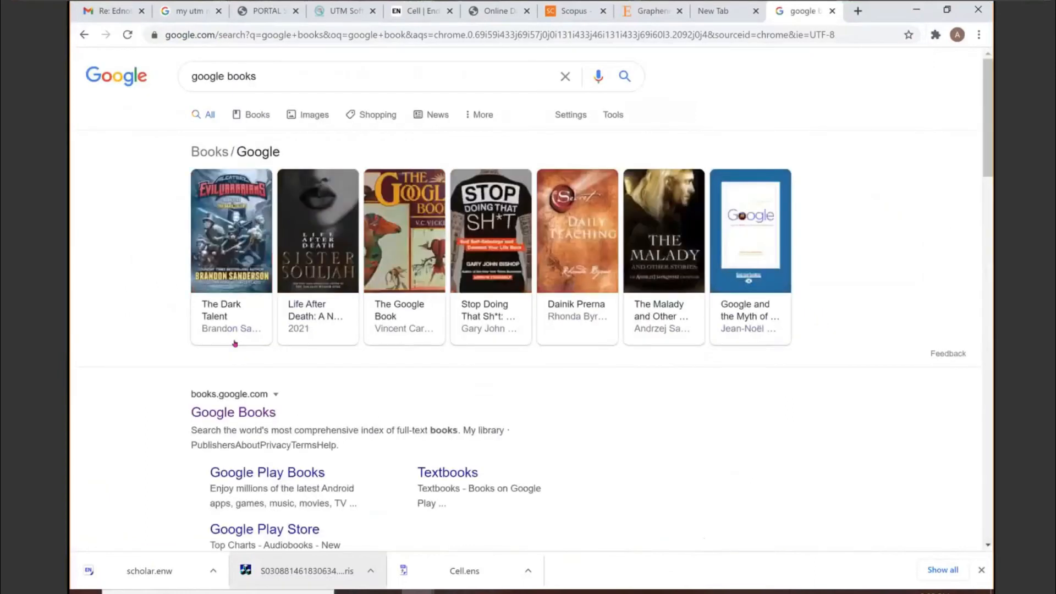
pyautogui.click(233, 412)
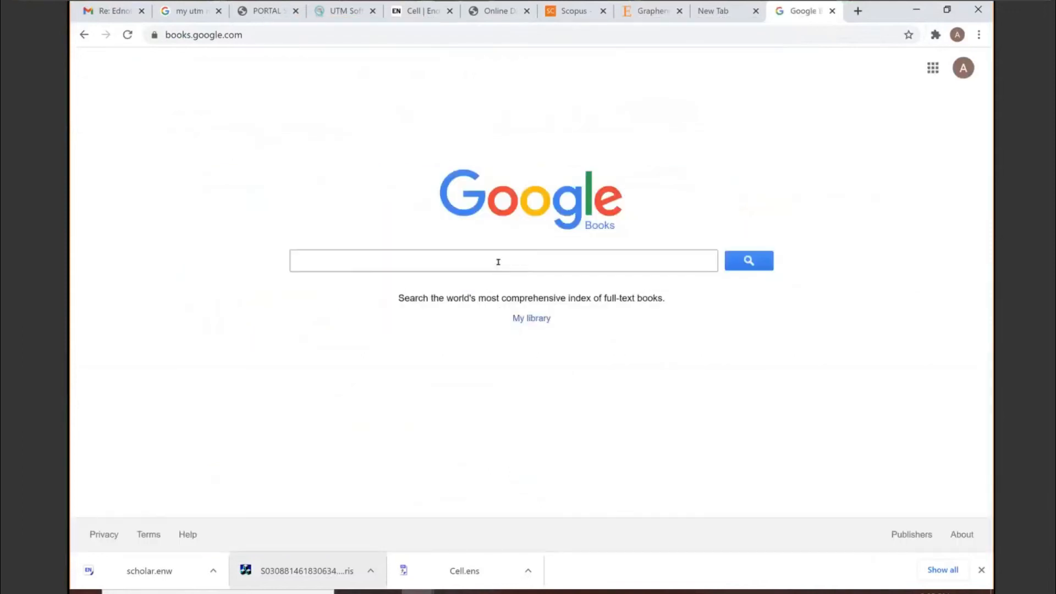
# Search Google Books for "analytical chemistry" and open the book Modern Analytical Chemistry
pyautogui.write('analytical c')
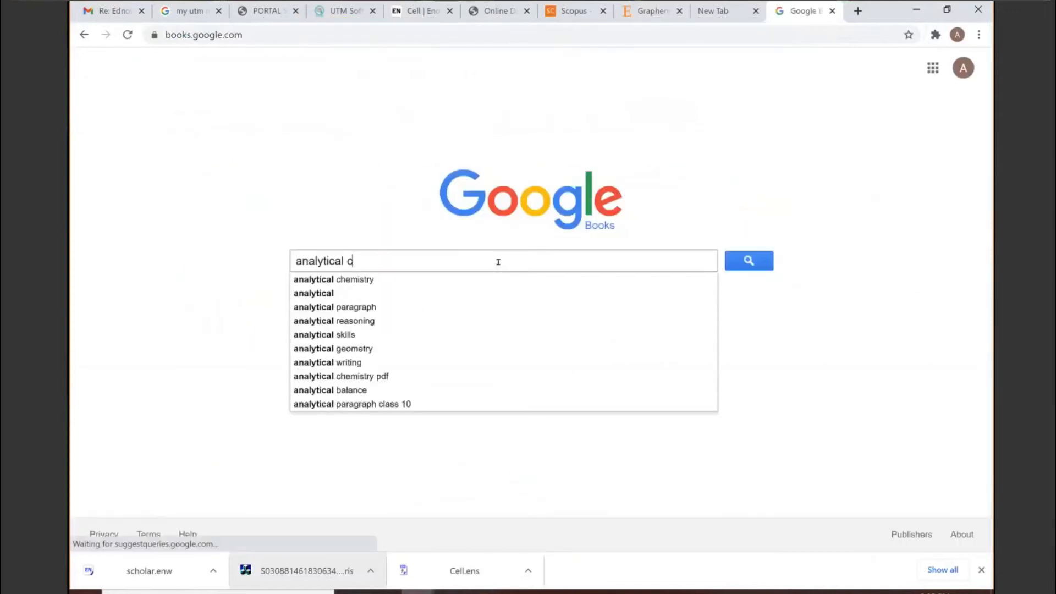
pyautogui.write('hemistry')
pyautogui.press('Return')
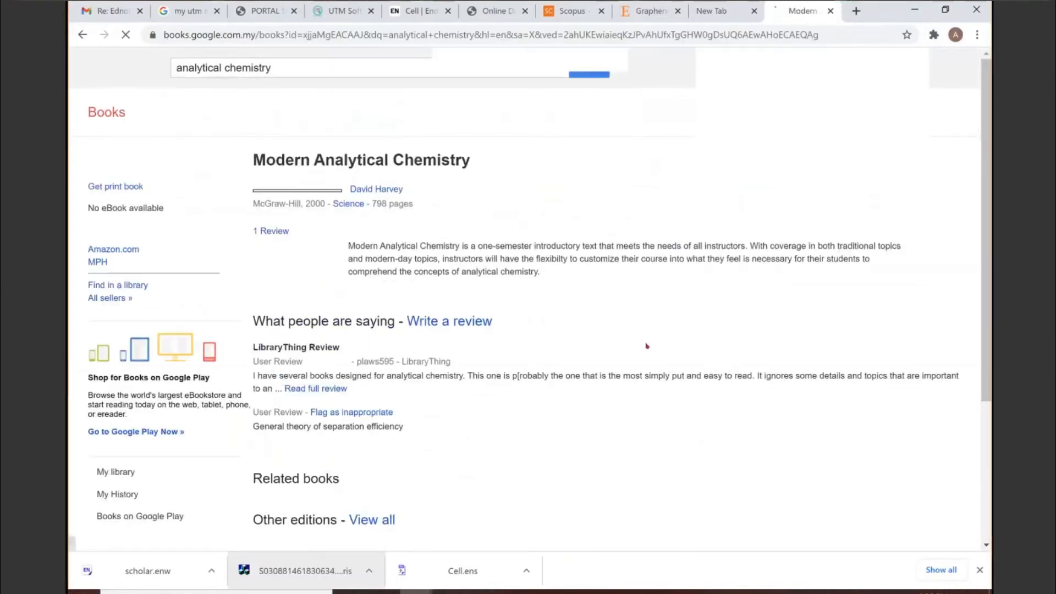
# Look through the book's page for the citation export formats in its bibliographic information
pyautogui.scroll(-6, 465, 314)
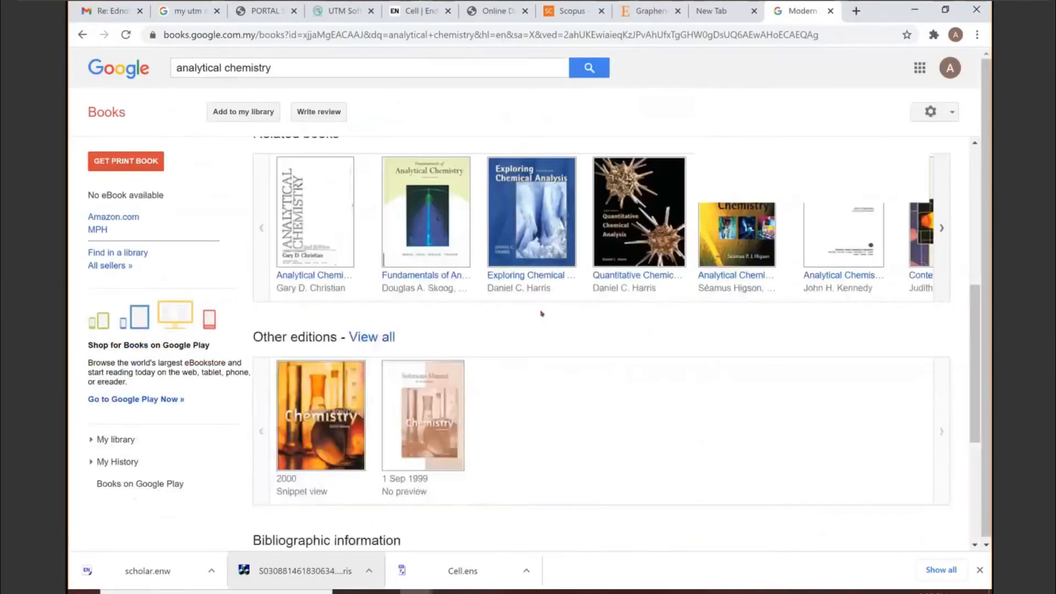
pyautogui.scroll(6, 541, 314)
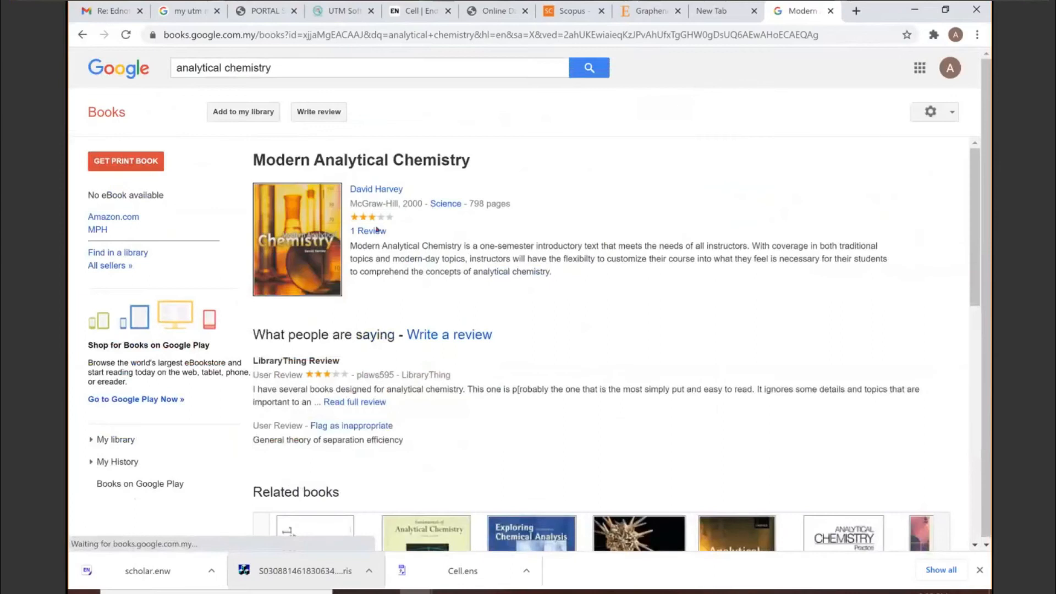
pyautogui.scroll(-1, 428, 343)
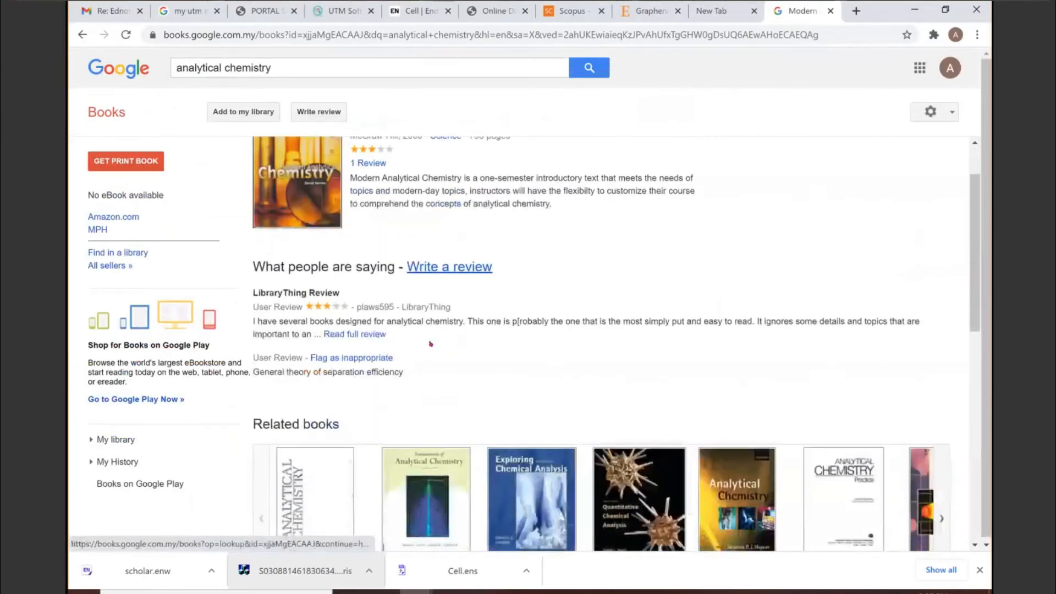
pyautogui.scroll(-8, 431, 344)
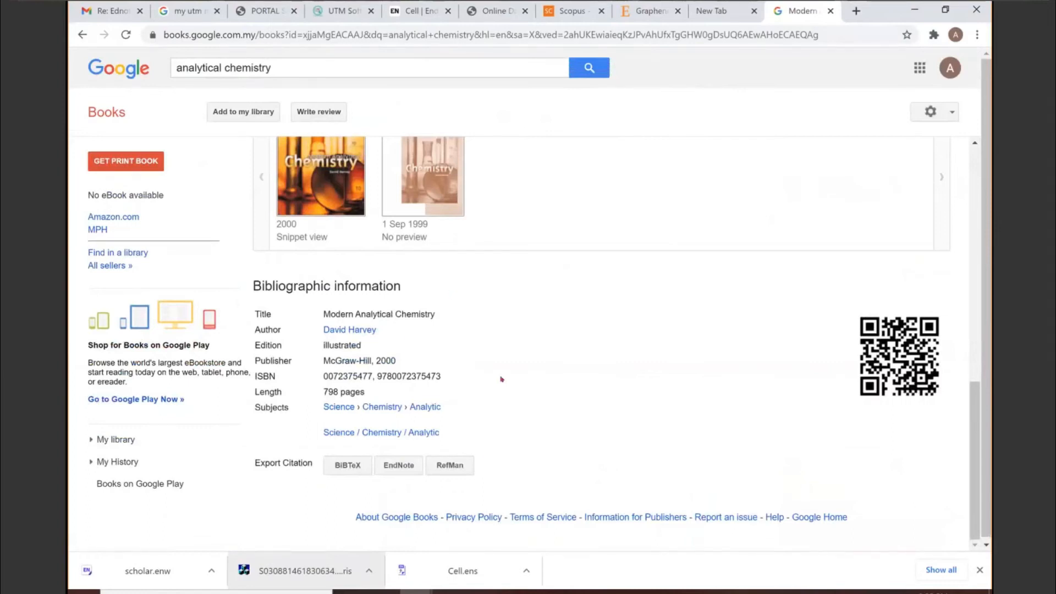
pyautogui.scroll(-1, 502, 379)
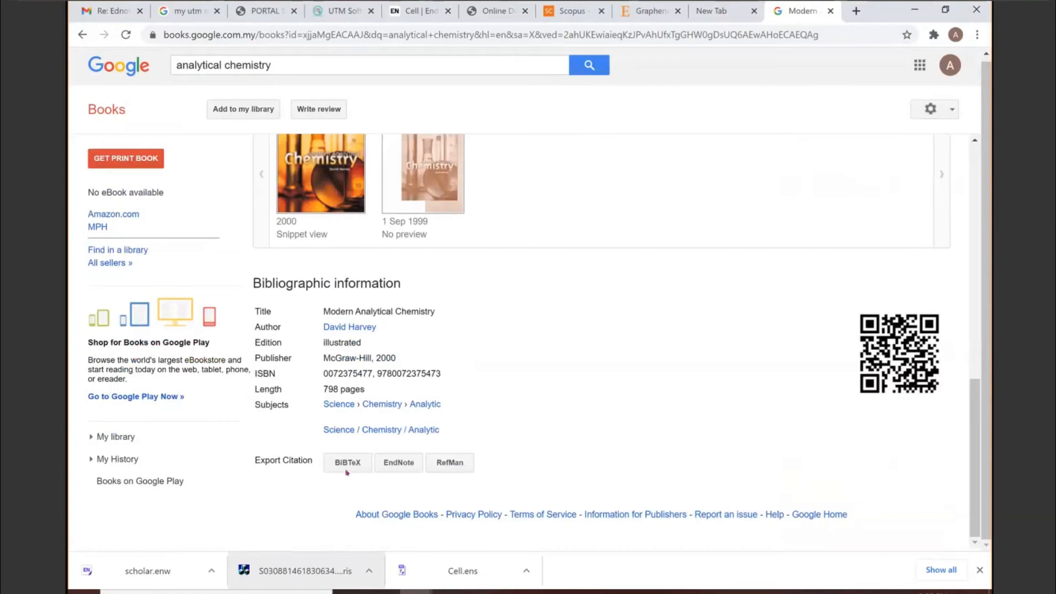
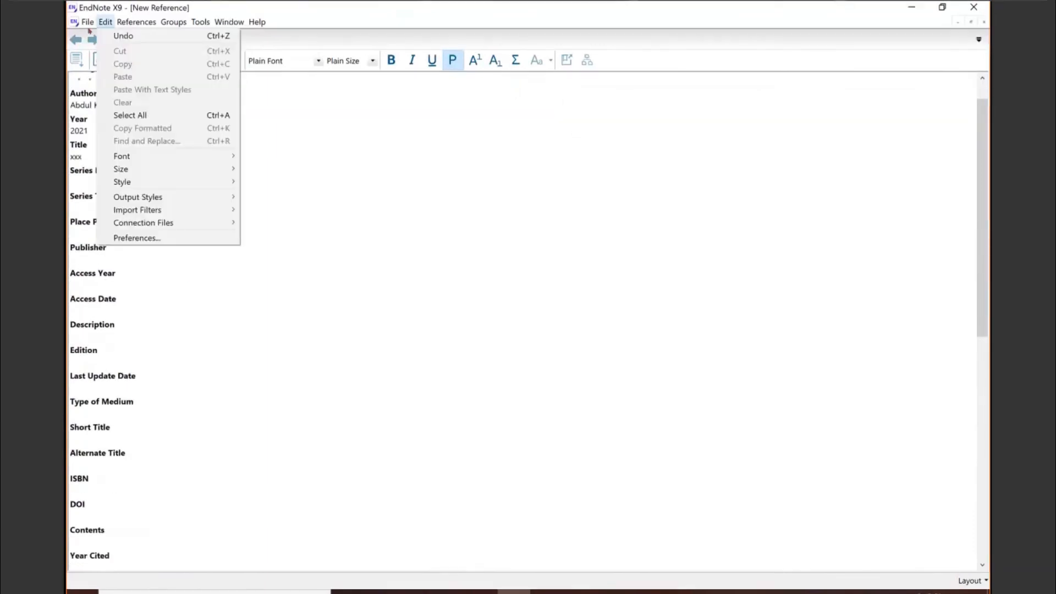
# Save the new web page reference titled "xxx" in EndNote and close it to return to the library
pyautogui.click(87, 20)
pyautogui.click(97, 104)
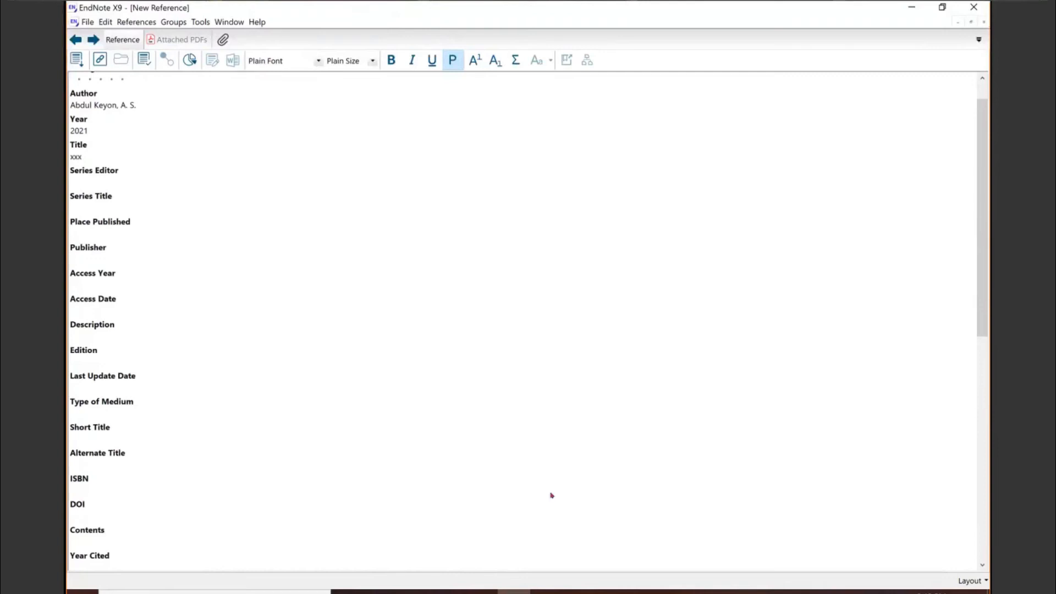
pyautogui.hotkey('ctrl', 'w')
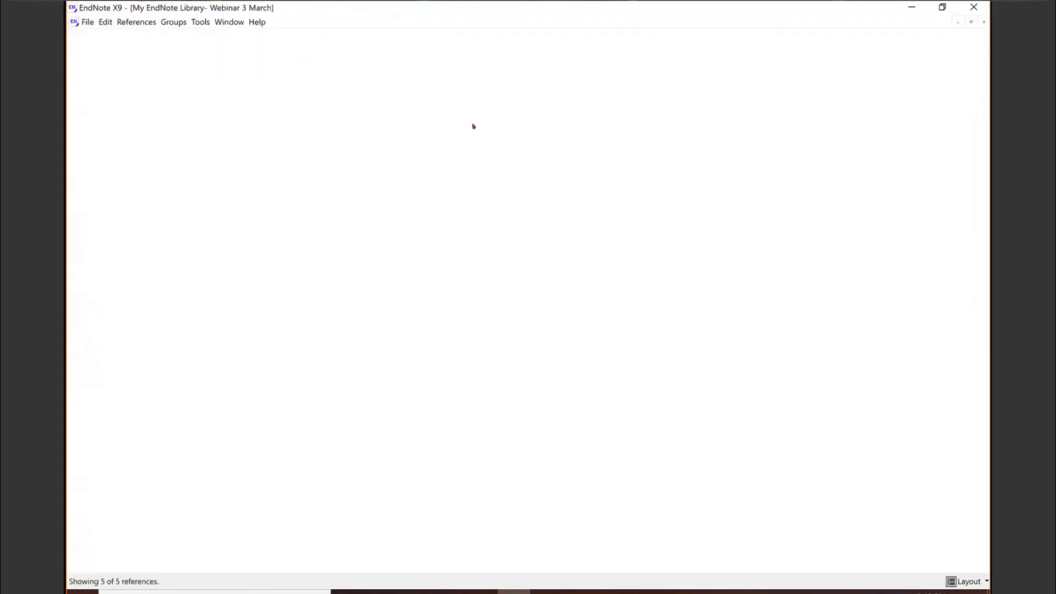
pyautogui.hotkey('ctrl', 'w')
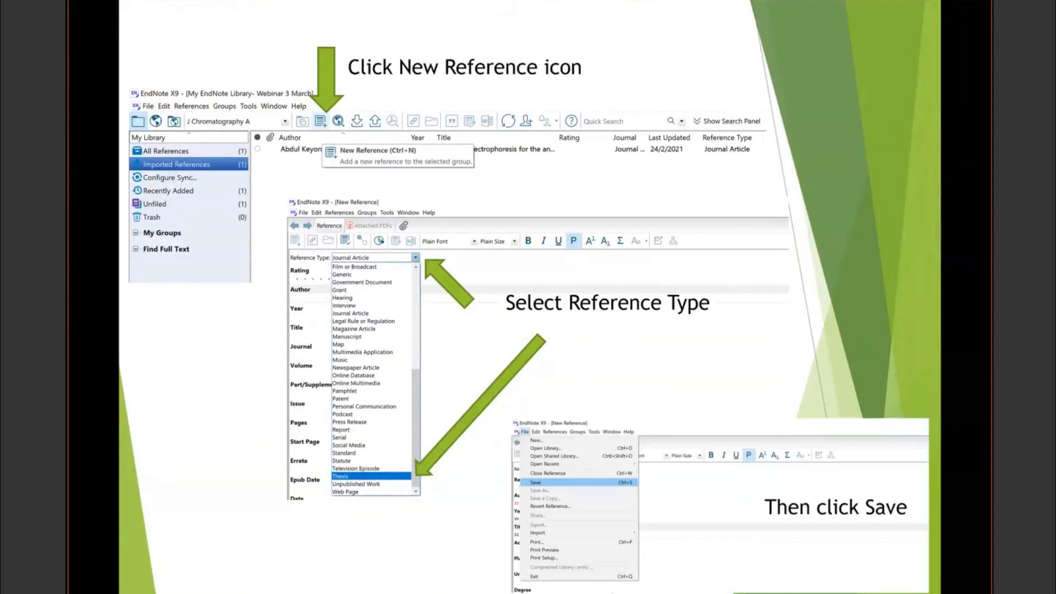
# Advance the slide show to the Word output style slide, then open the sample Word document through File Explorer
pyautogui.press('Right')
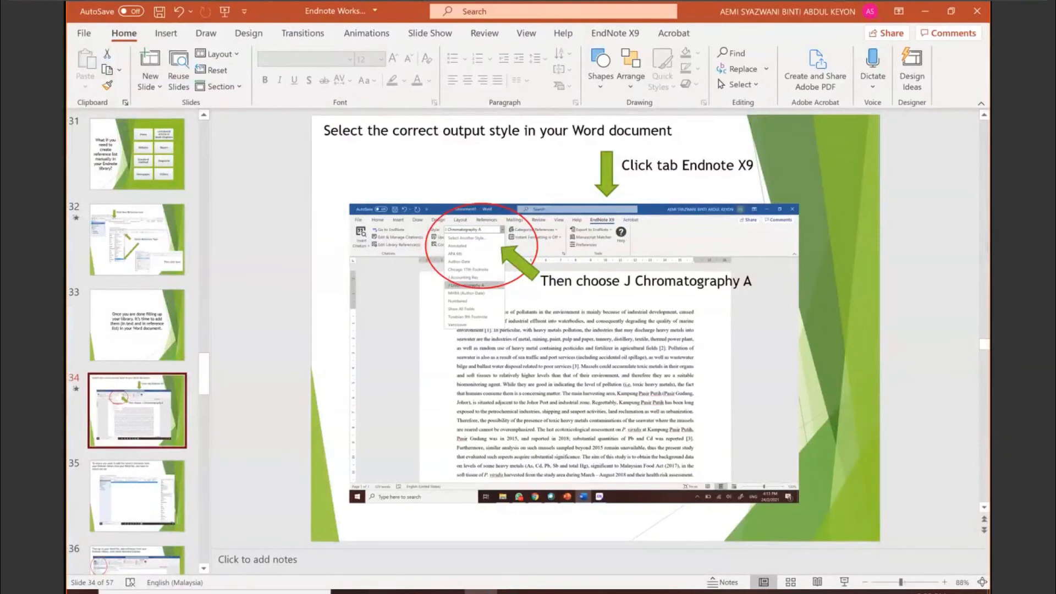
pyautogui.moveTo(381, 592)
pyautogui.click(308, 539)
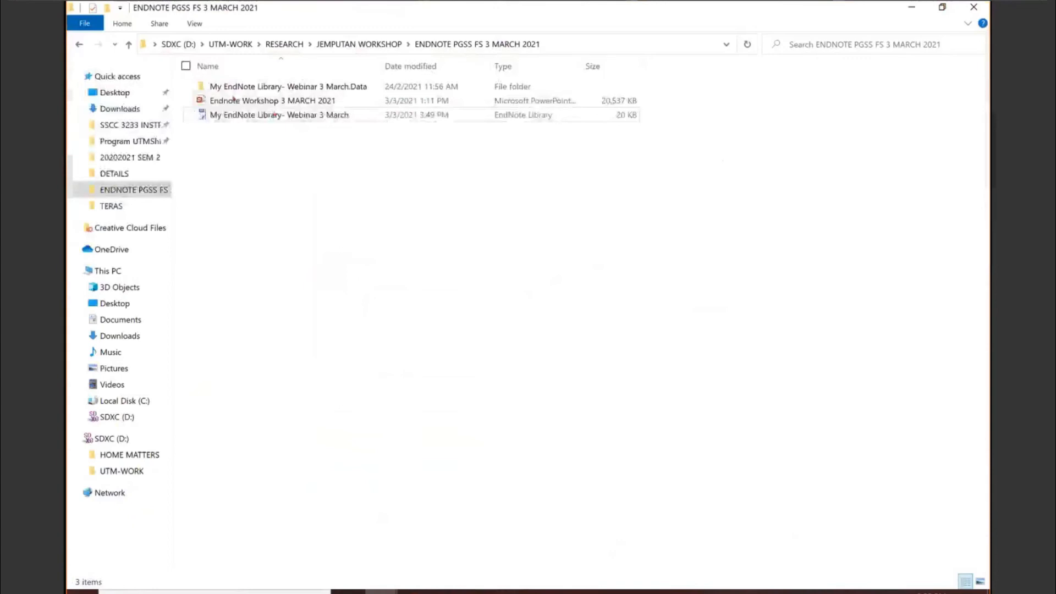
pyautogui.click(128, 44)
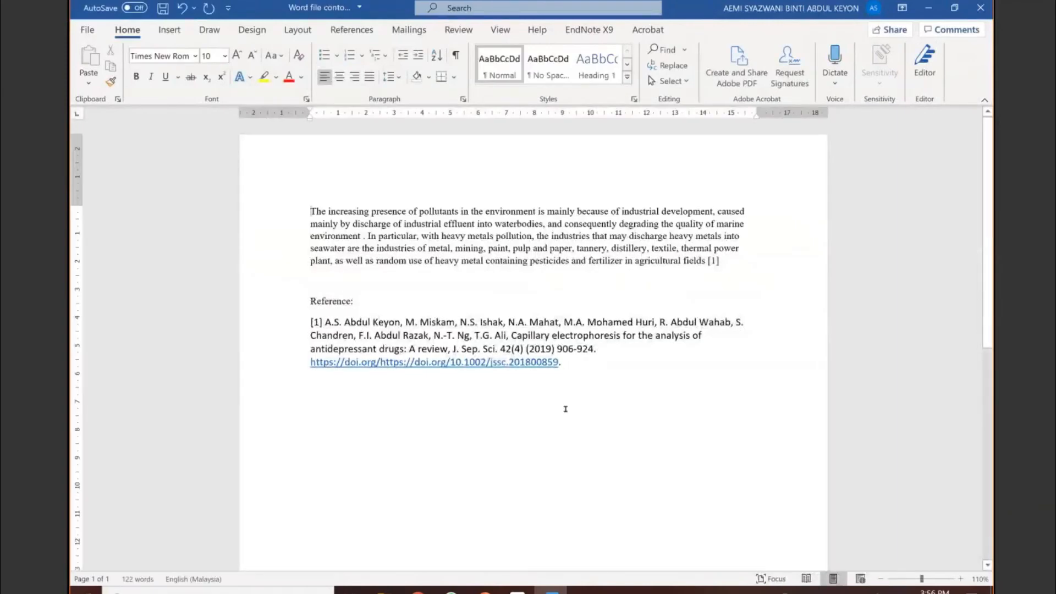
# Place the cursor in the reference entry, zoom the document to 120% and display the EndNote X9 tools in Word
pyautogui.click(696, 236)
pyautogui.click(367, 322)
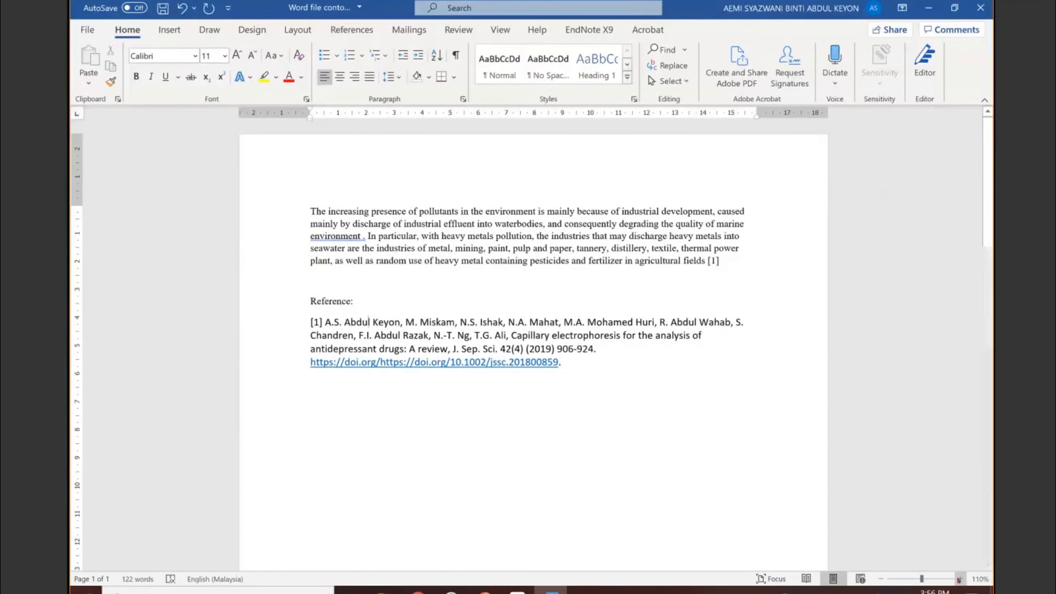
pyautogui.click(958, 579)
pyautogui.scroll(1, 634, 116)
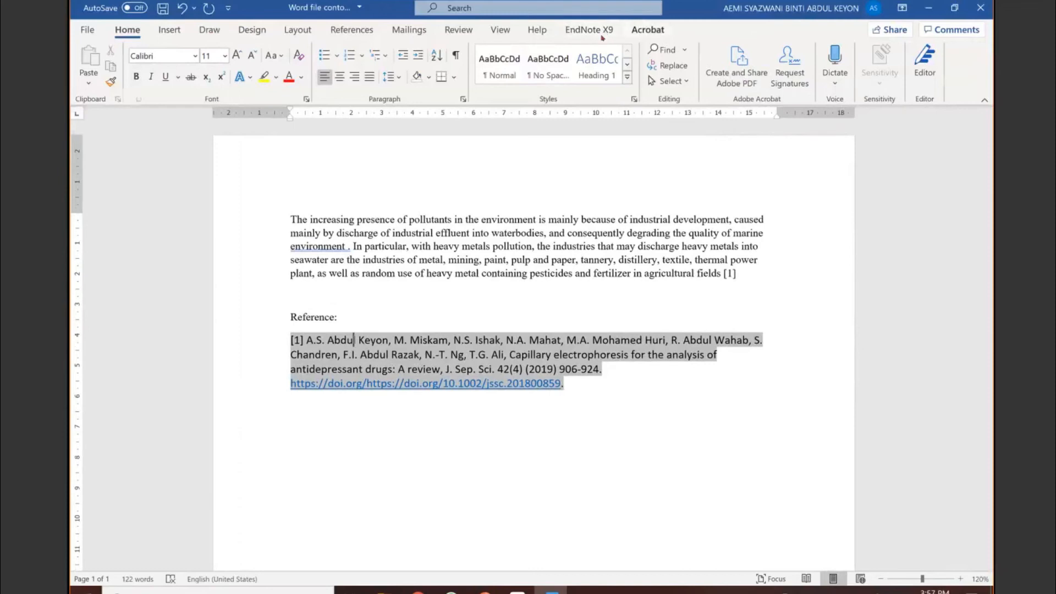
pyautogui.click(603, 36)
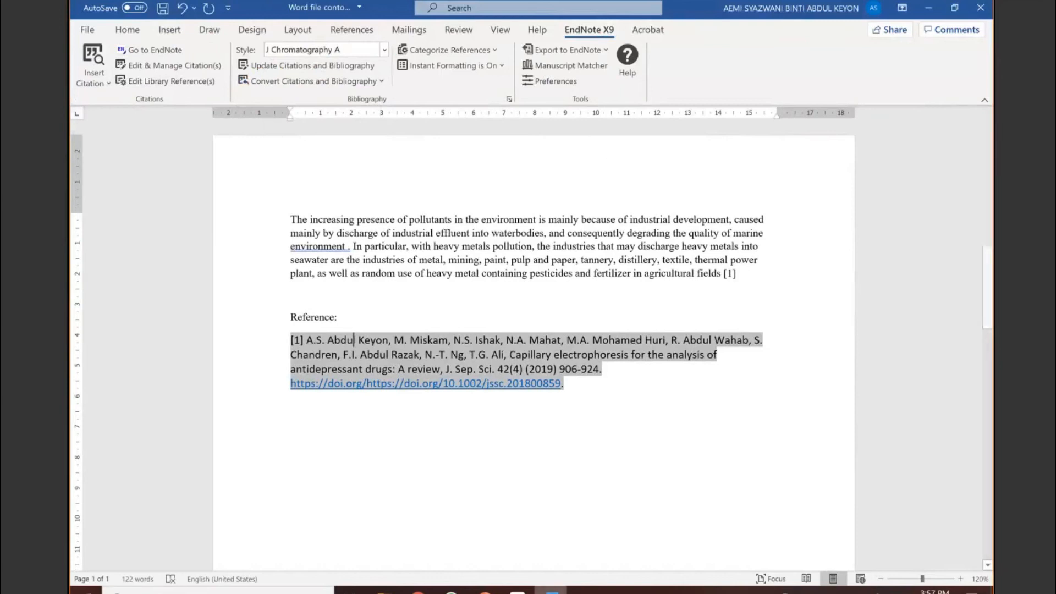
# Switch to EndNote and set the library's output style to Cell
pyautogui.hotkey('alt', 'Tab')
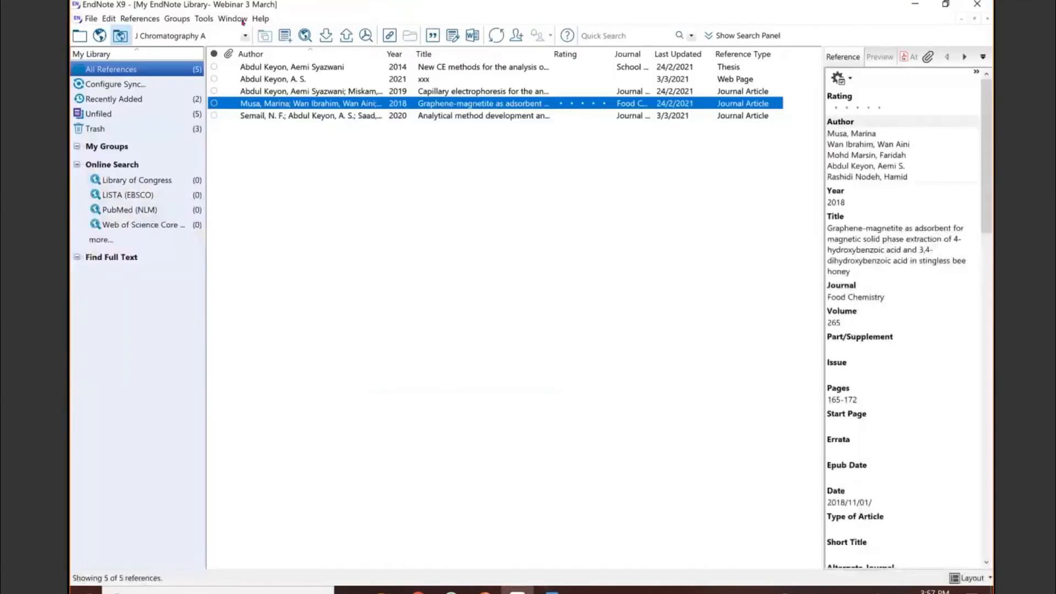
pyautogui.click(206, 37)
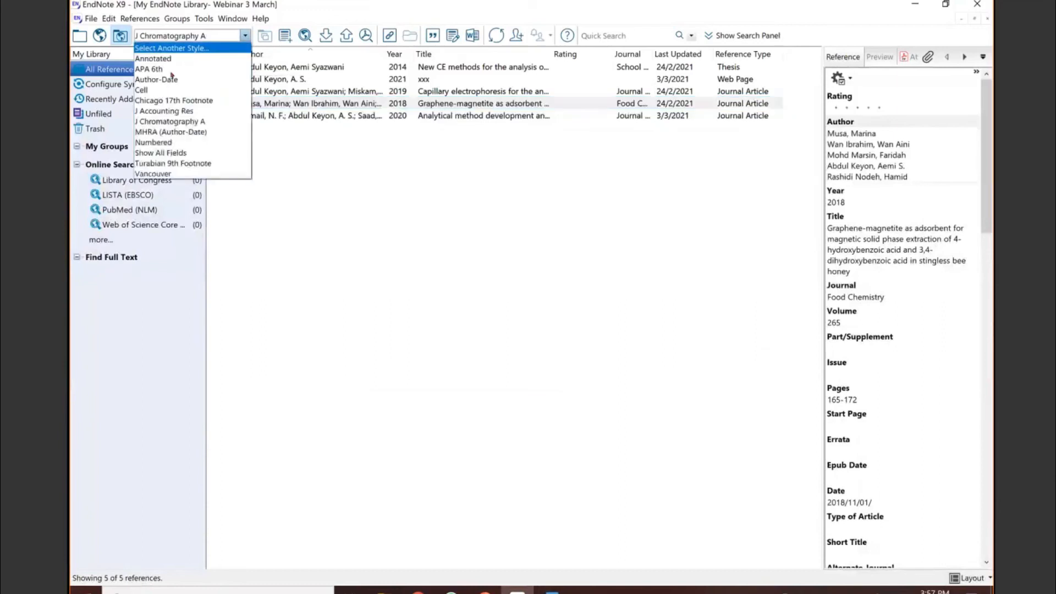
pyautogui.click(165, 91)
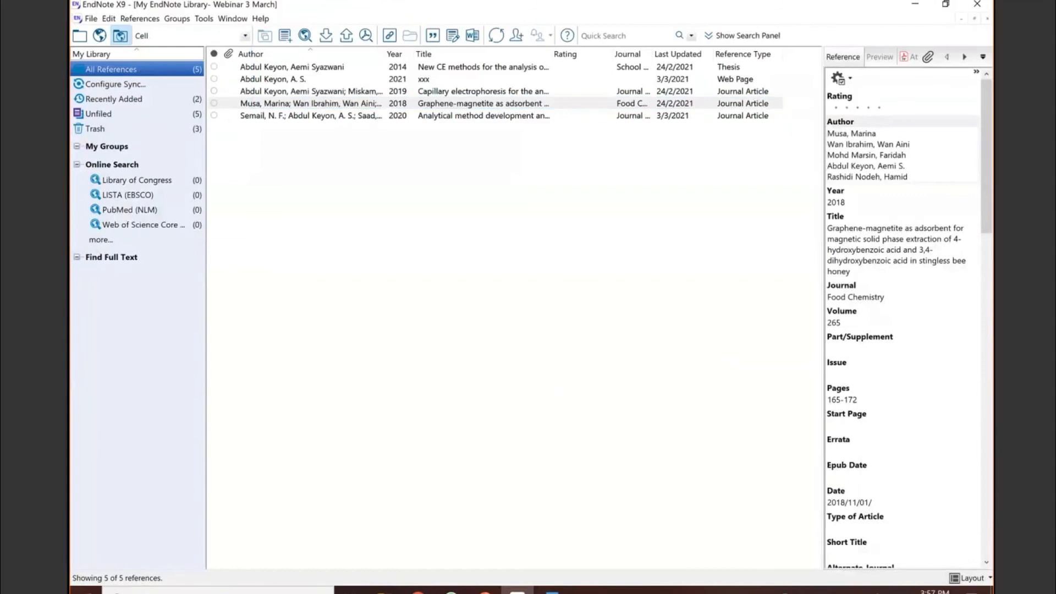
# Switch to Word and set the document's citation style to Cell
pyautogui.hotkey('alt', 'Tab')
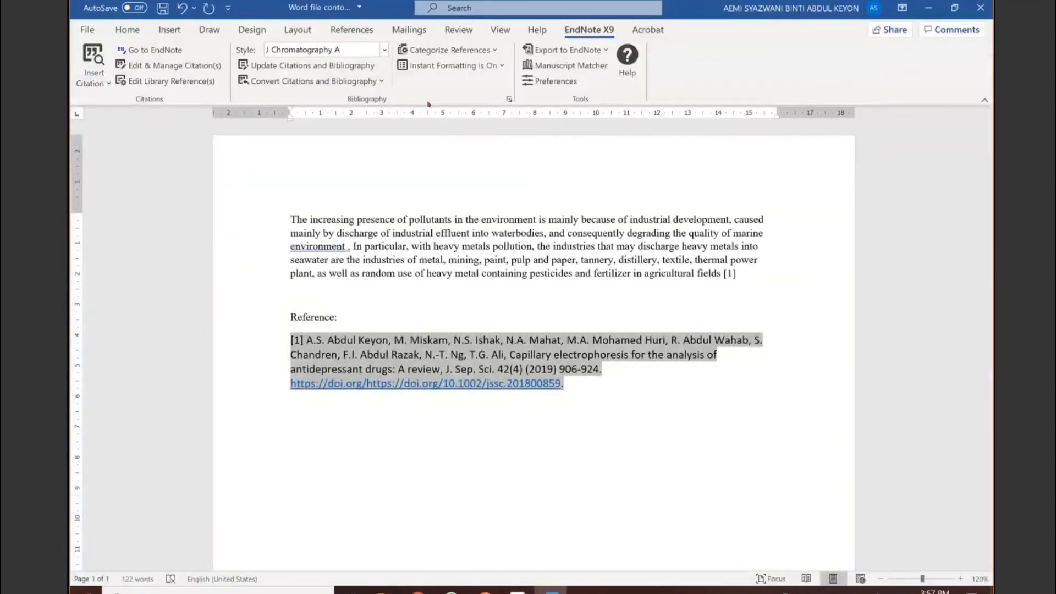
pyautogui.click(366, 54)
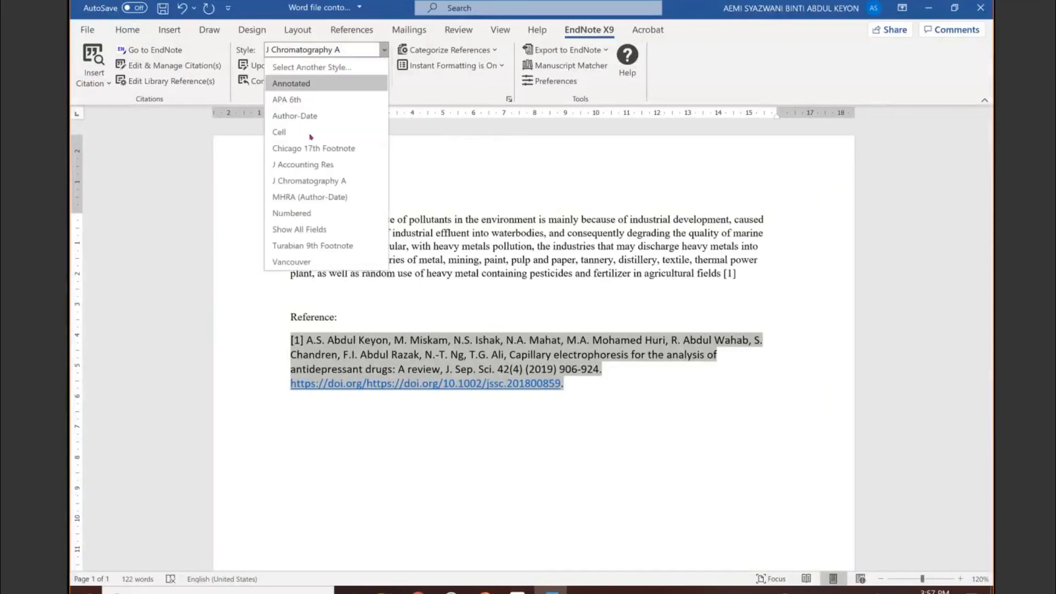
pyautogui.press('Return')
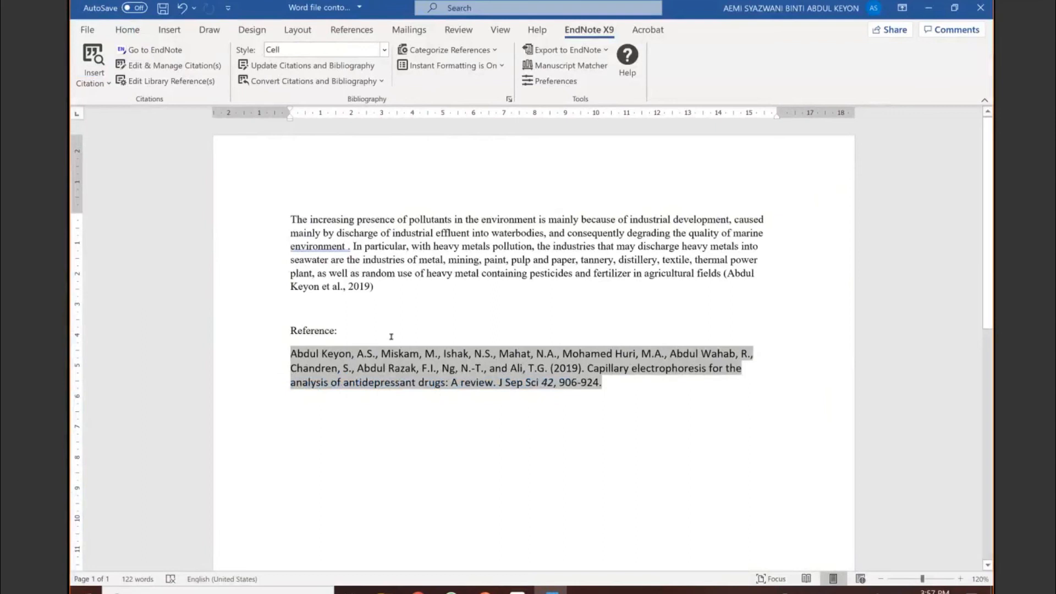
# Set the document's citation style to J Chromatography A and place the cursor at the end of the paragraph
pyautogui.click(384, 49)
pyautogui.click(312, 179)
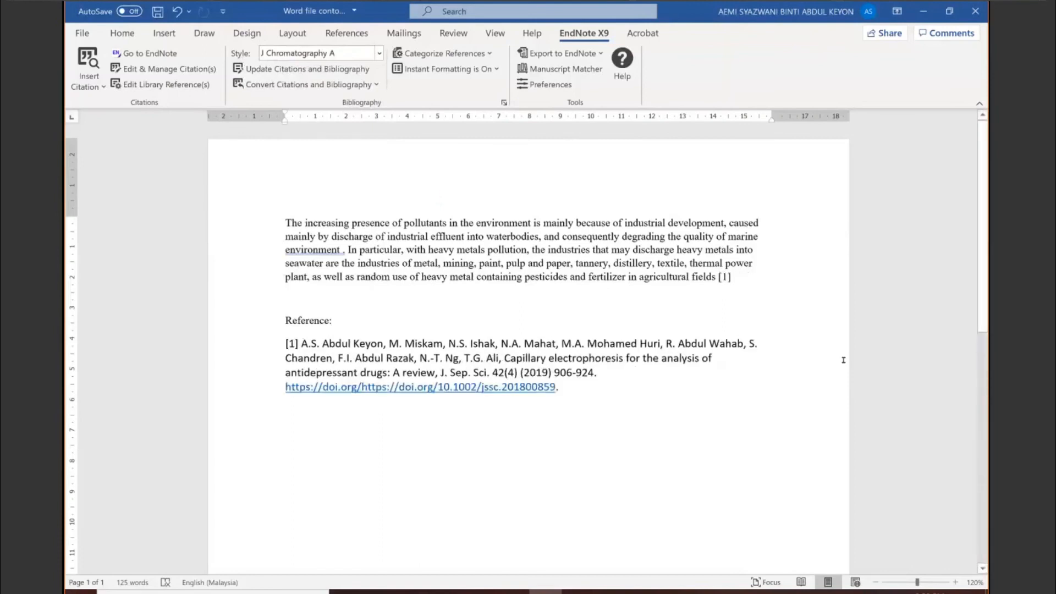
pyautogui.click(735, 270)
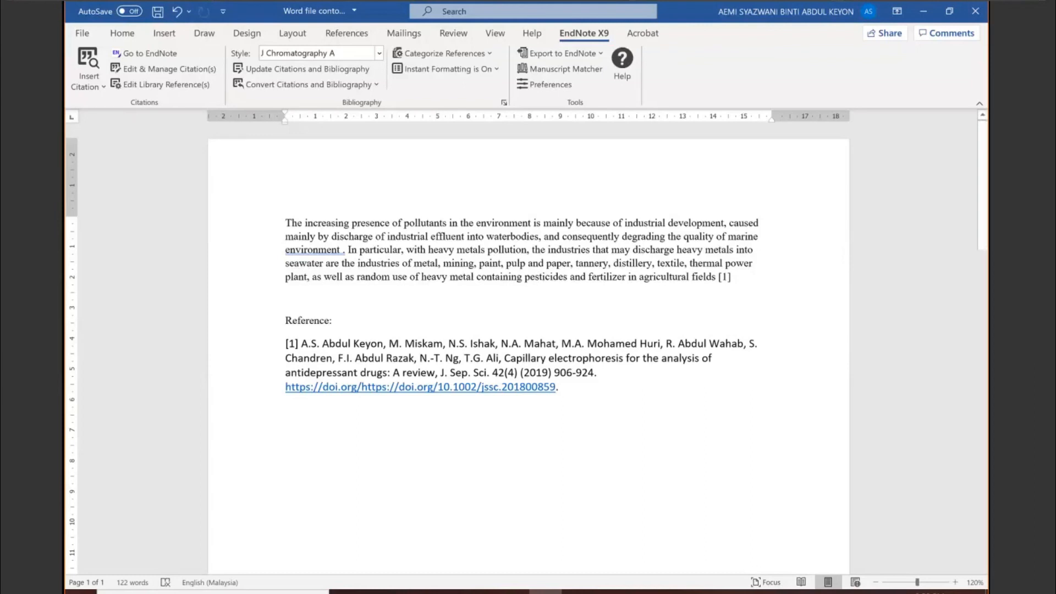
# Switch to PowerPoint, run the slide show from the output style slide through the Insert Selected Citation slide, and exit it
pyautogui.hotkey('alt', 'Tab')
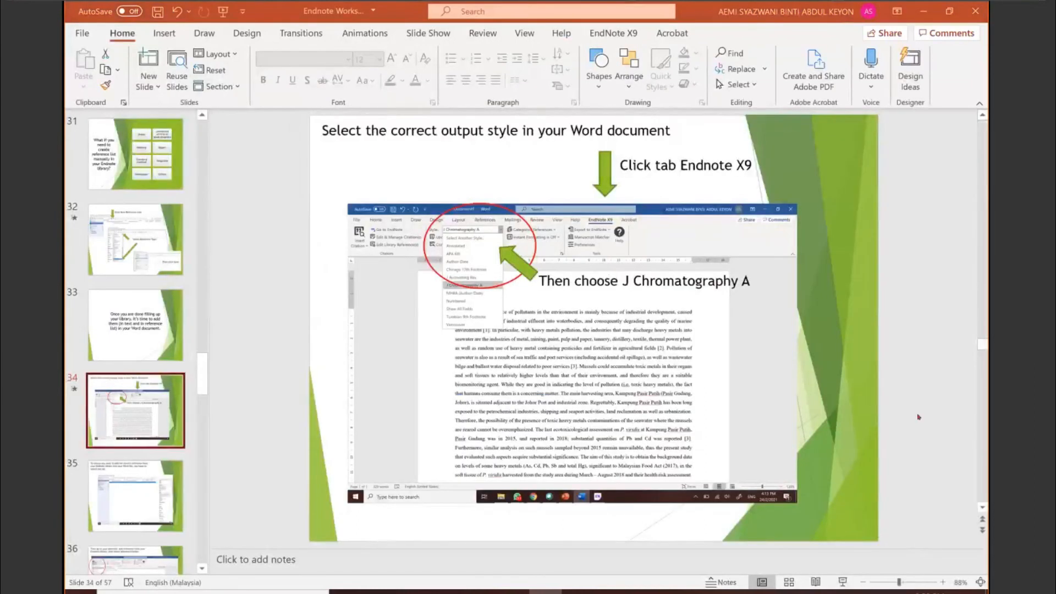
pyautogui.hotkey('shift', 'F5')
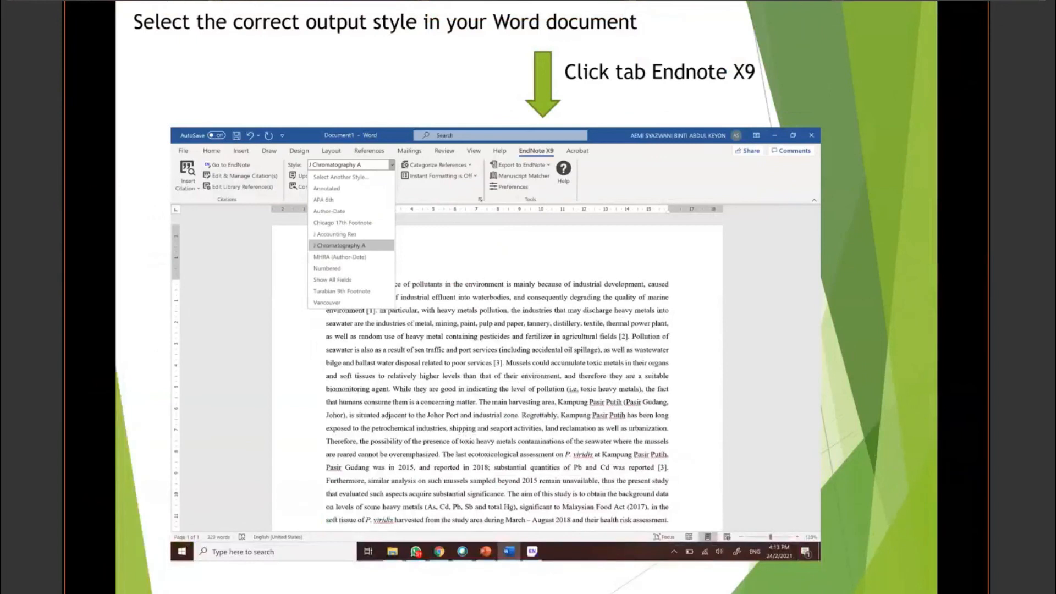
pyautogui.press('Right')
pyautogui.press('Right')
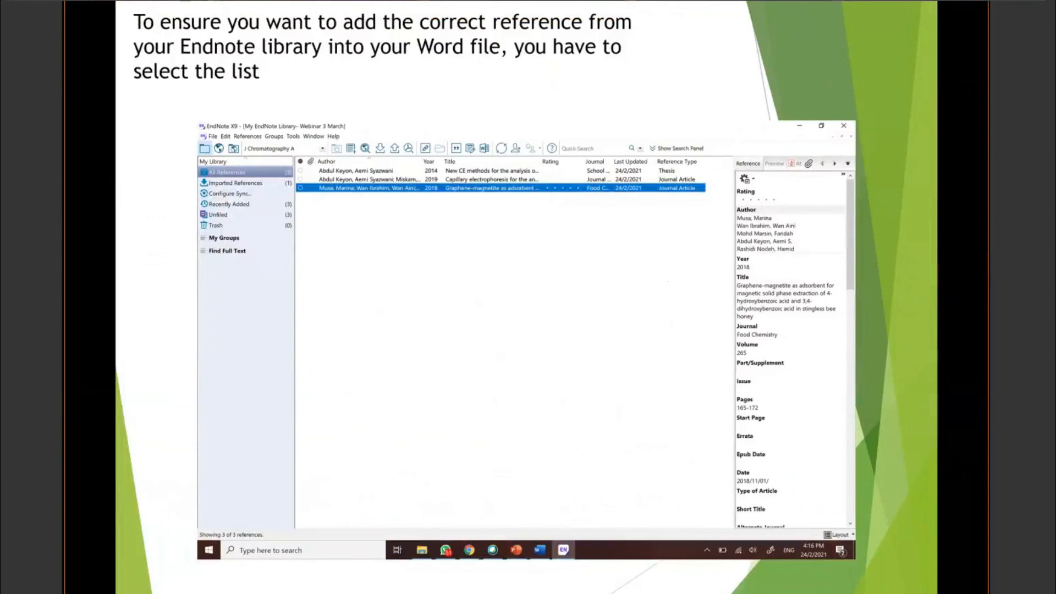
pyautogui.press('Left')
pyautogui.press('Right')
pyautogui.press('Right')
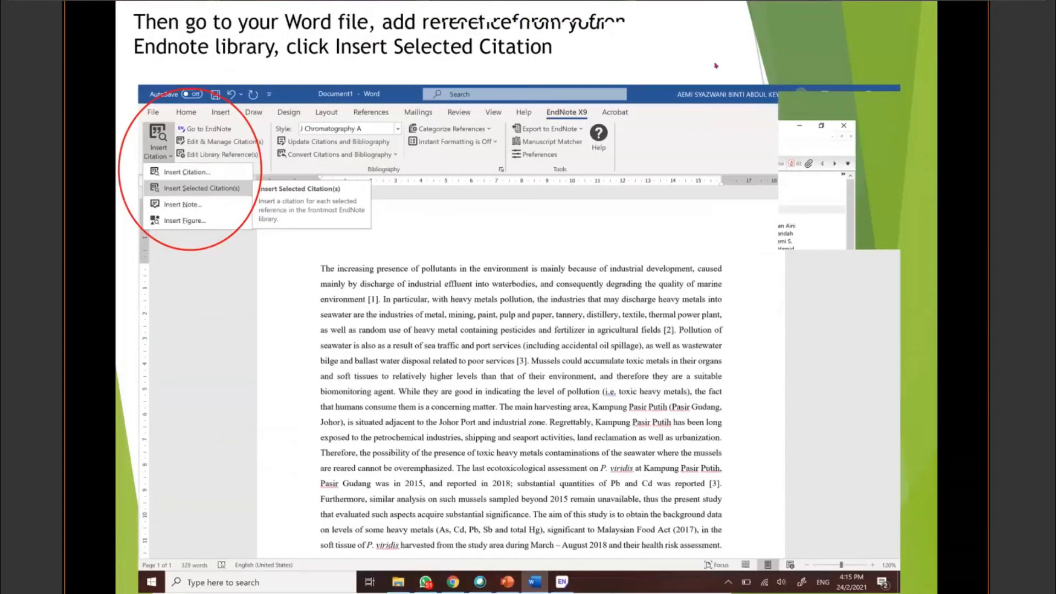
pyautogui.press('Escape')
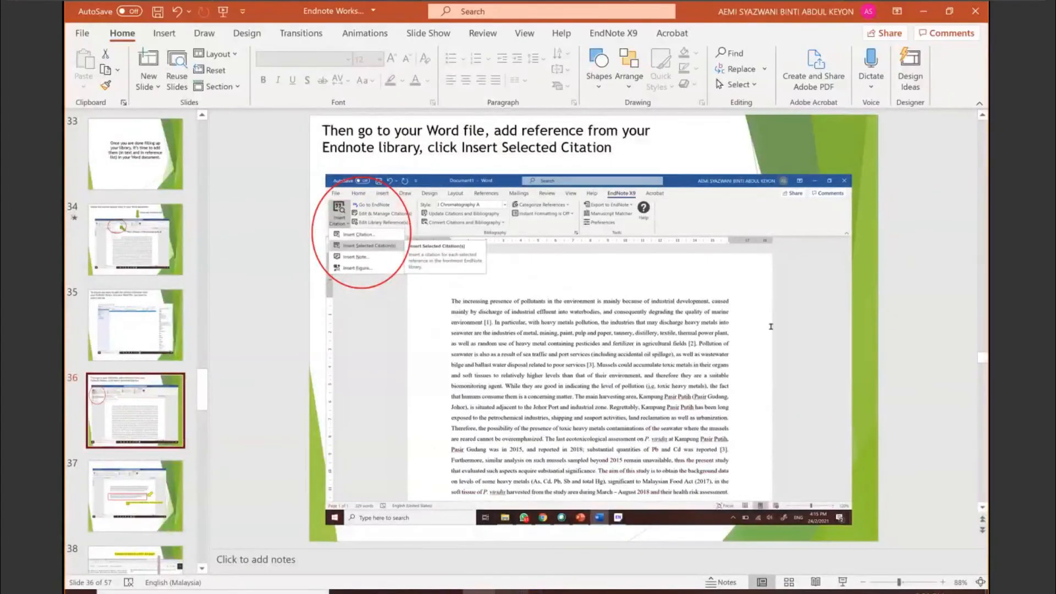
# Switch to EndNote and select the 2018 Food Chemistry reference on graphene-magnetite as adsorbent
pyautogui.hotkey('alt', 'Tab')
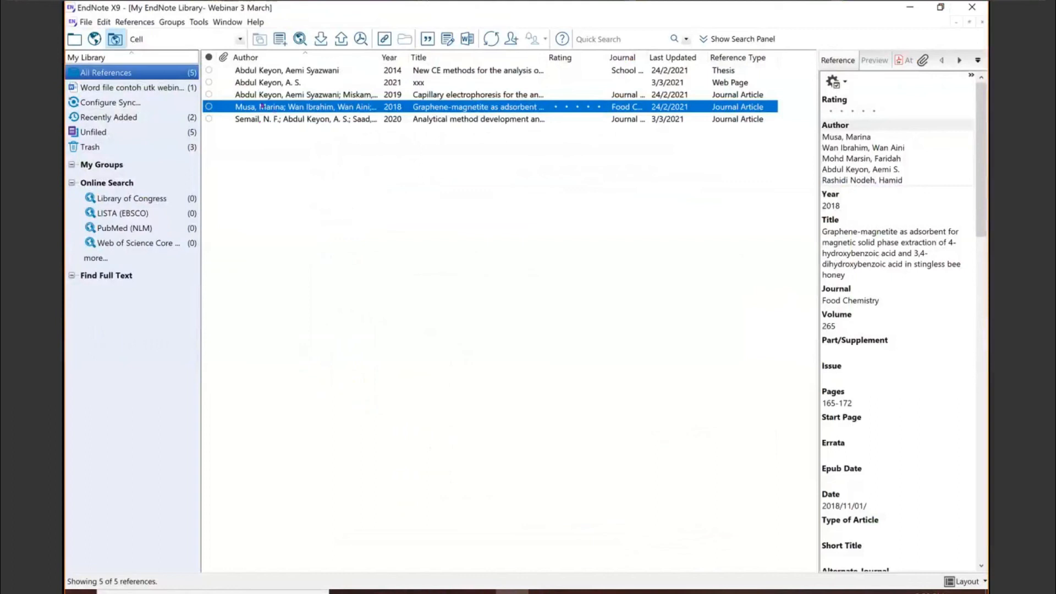
pyautogui.click(263, 119)
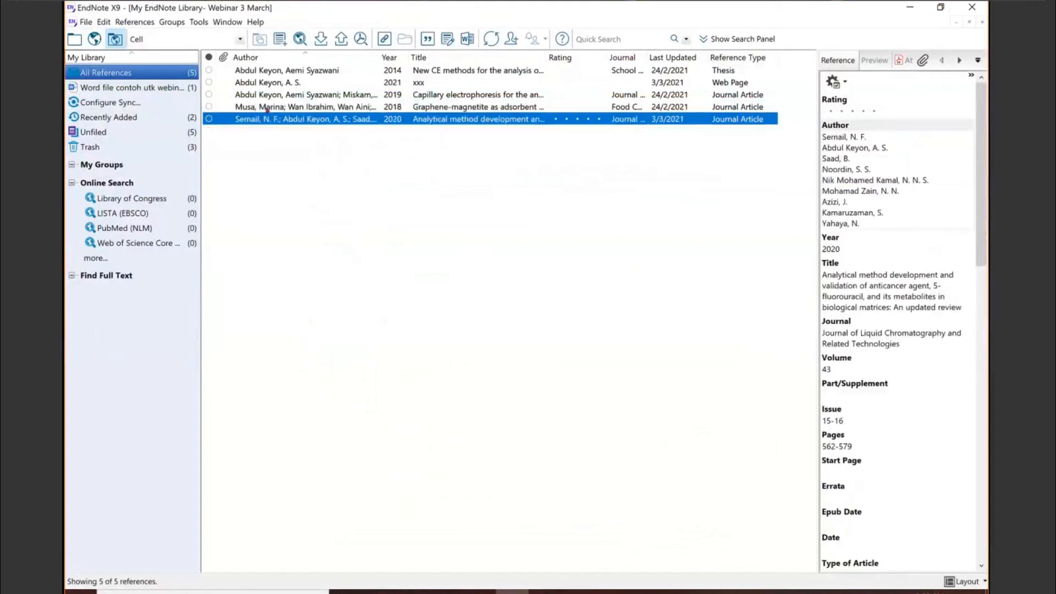
pyautogui.click(267, 107)
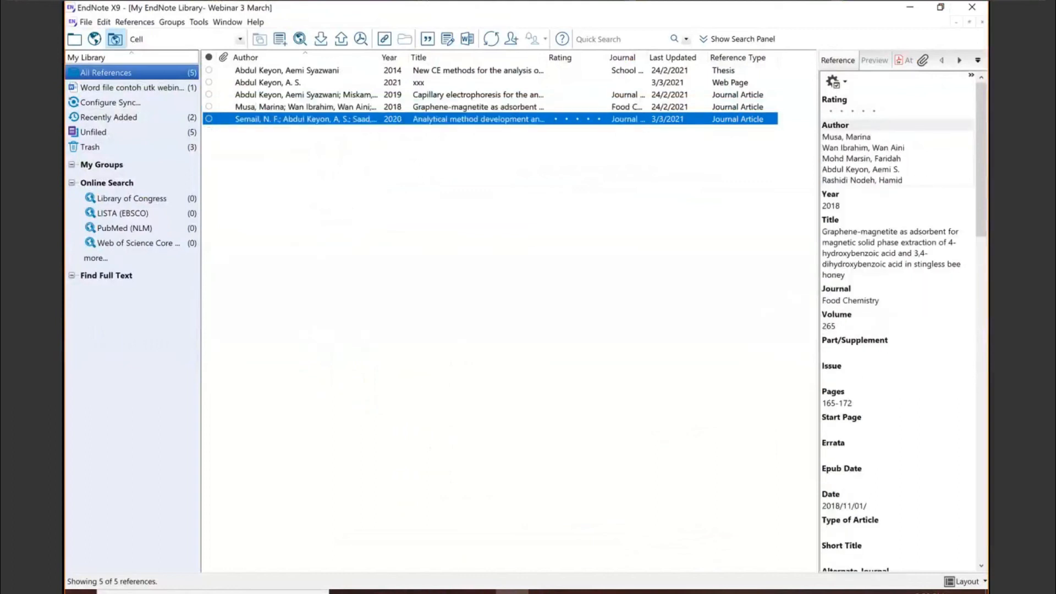
# Switch to Word and insert the selected citation at the end of the paragraph, after the existing citation
pyautogui.hotkey('alt', 'Tab')
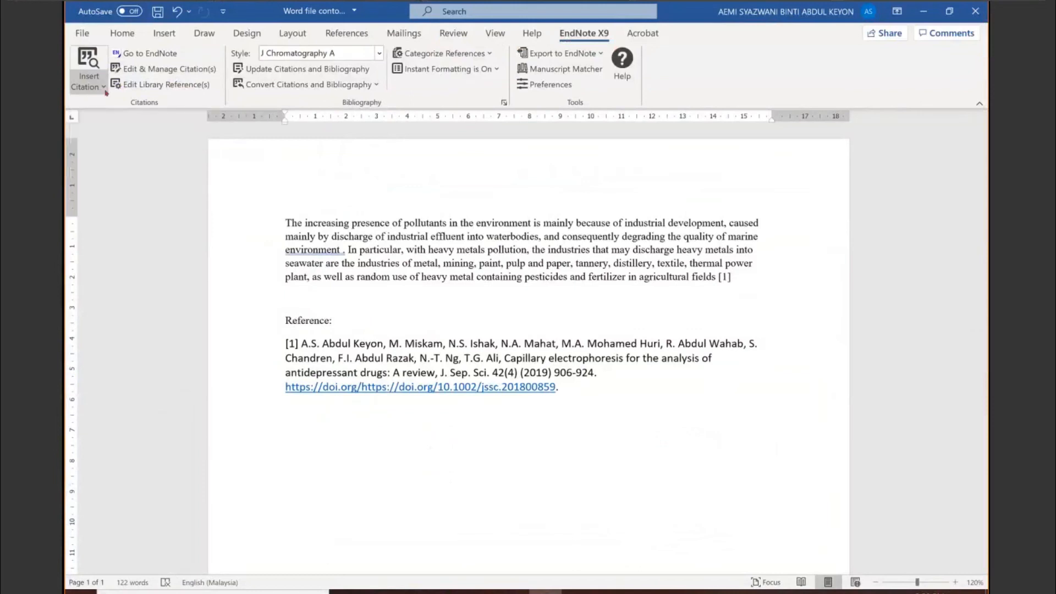
pyautogui.click(104, 88)
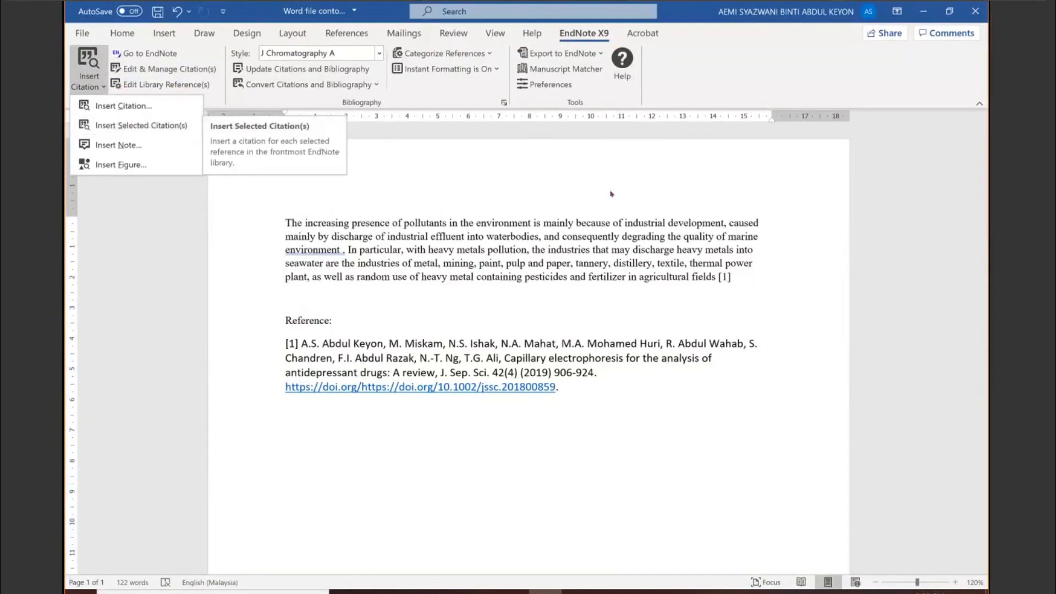
pyautogui.click(805, 314)
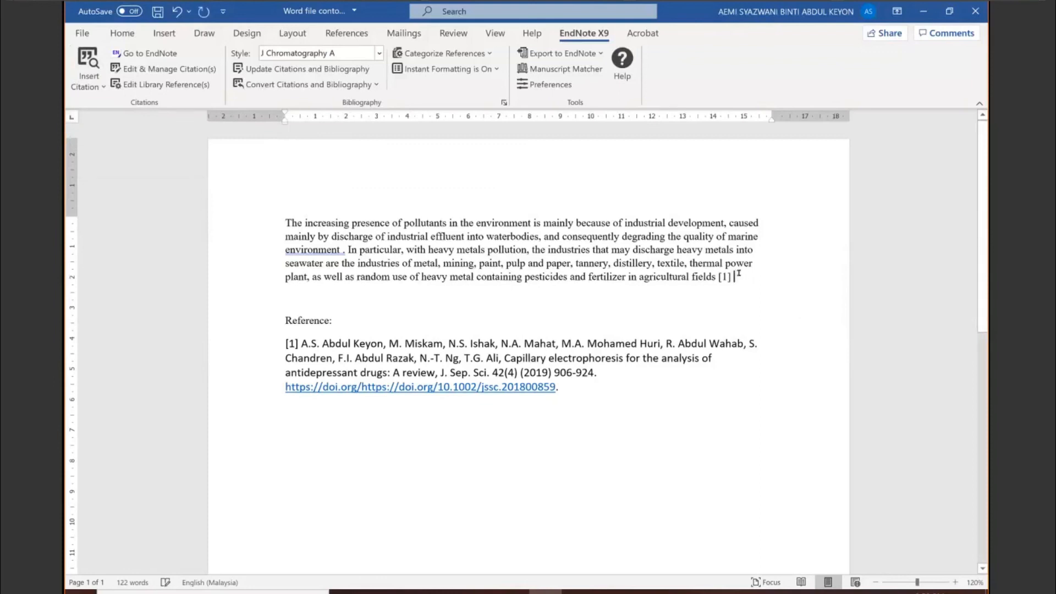
pyautogui.click(301, 69)
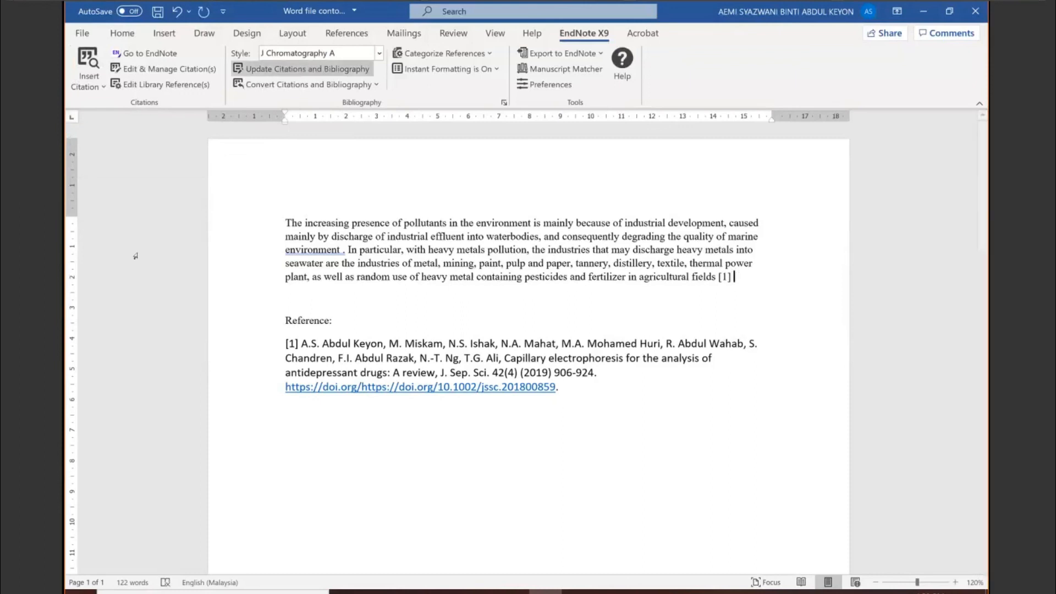
pyautogui.click(86, 90)
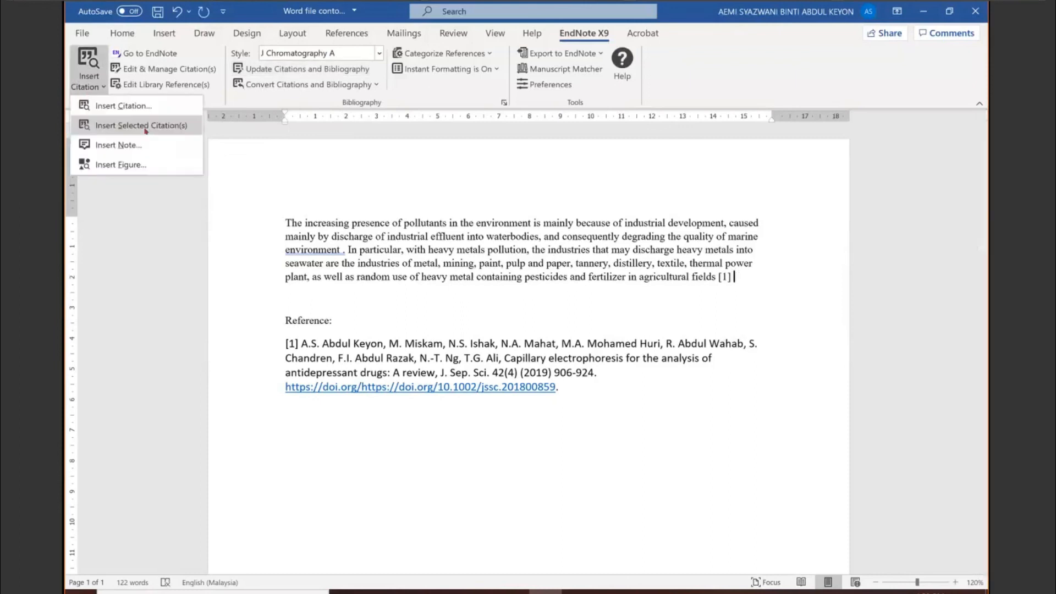
pyautogui.click(278, 159)
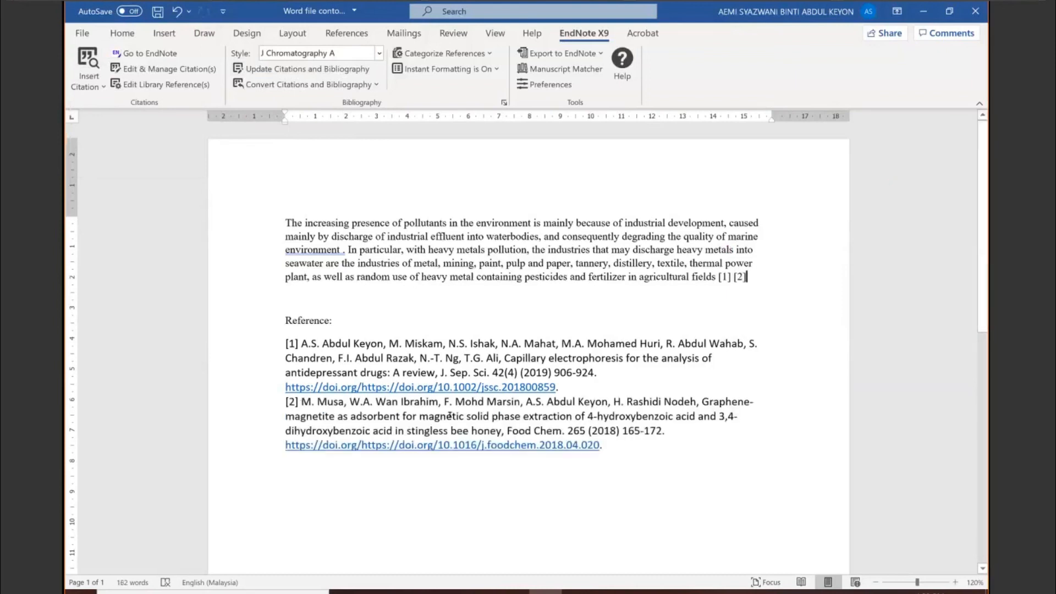
# Examine the graphene-magnetite entry in the reference list and highlight the first line of the paragraph
pyautogui.scroll(-1, 469, 413)
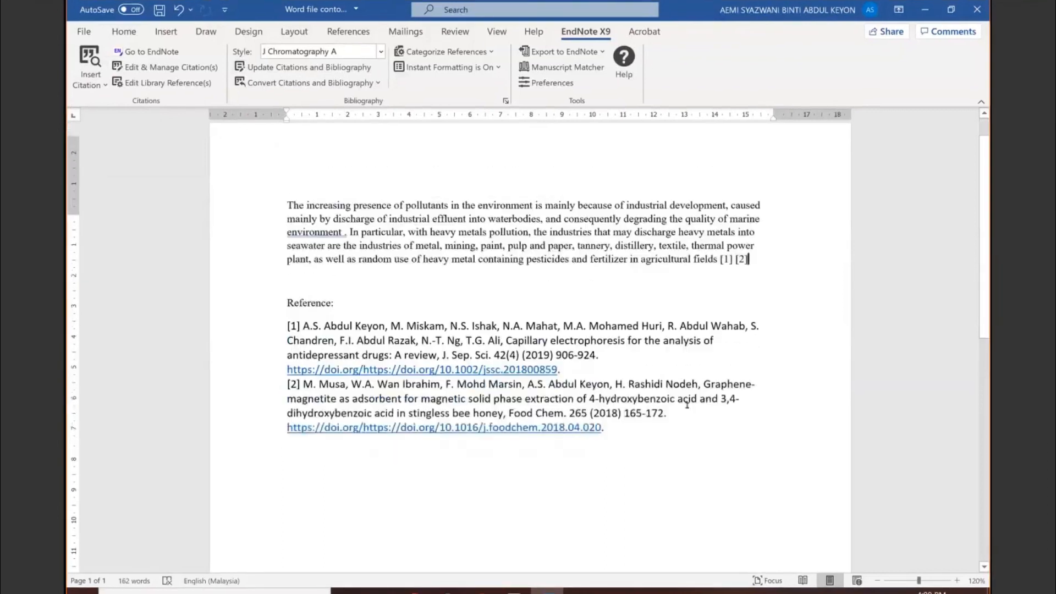
pyautogui.scroll(1, 686, 405)
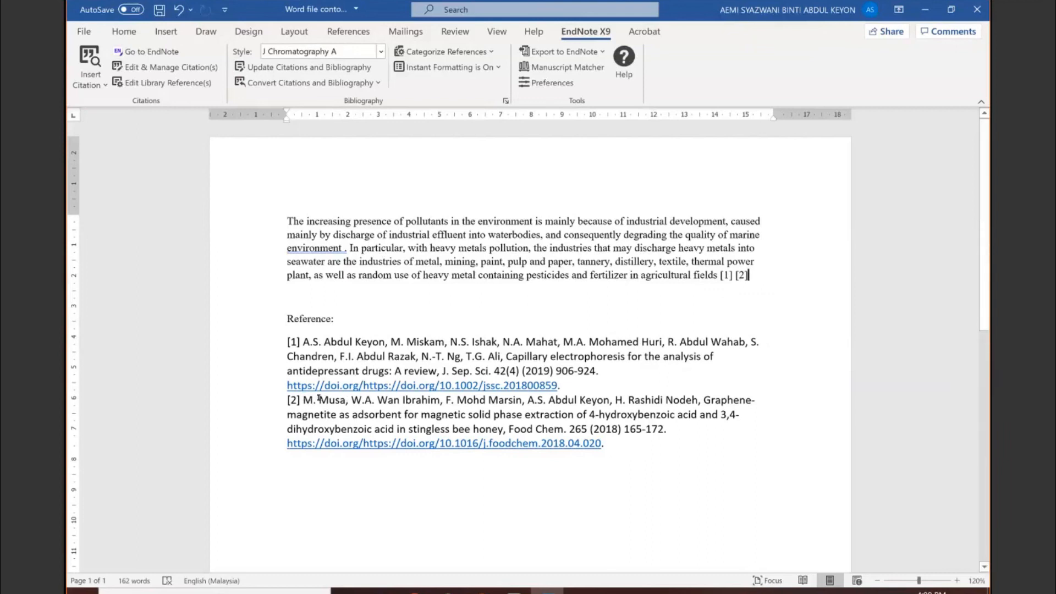
pyautogui.tripleClick(468, 423)
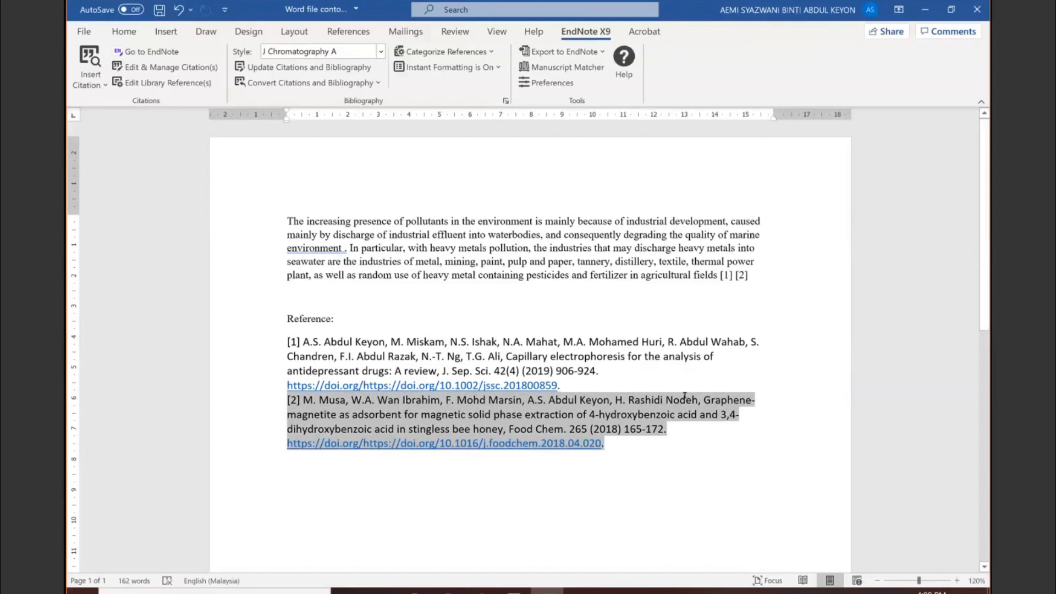
pyautogui.moveTo(808, 426); pyautogui.dragTo(804, 426)
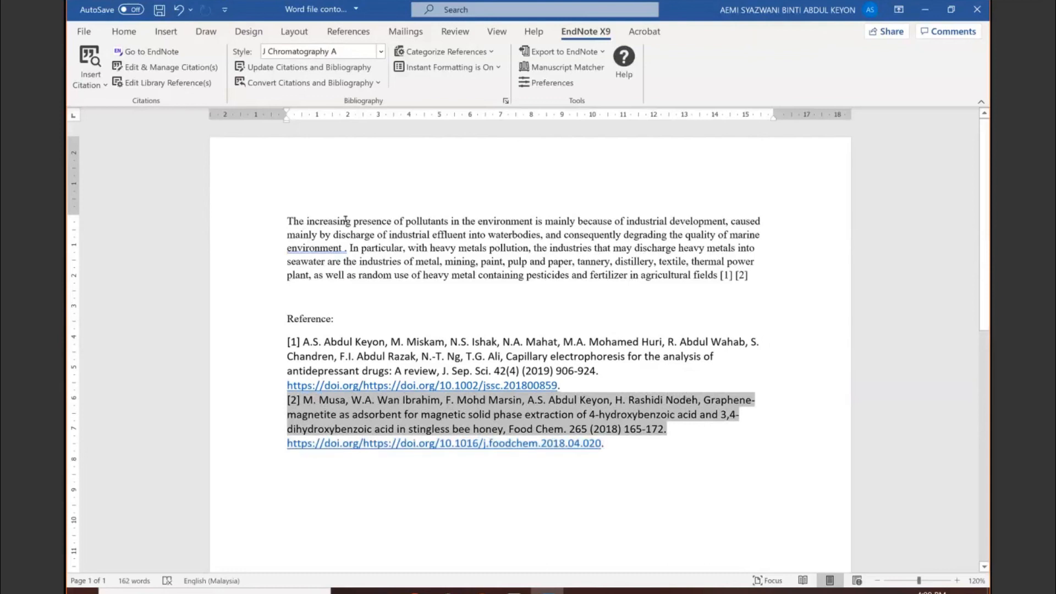
pyautogui.moveTo(289, 221); pyautogui.dragTo(764, 217)
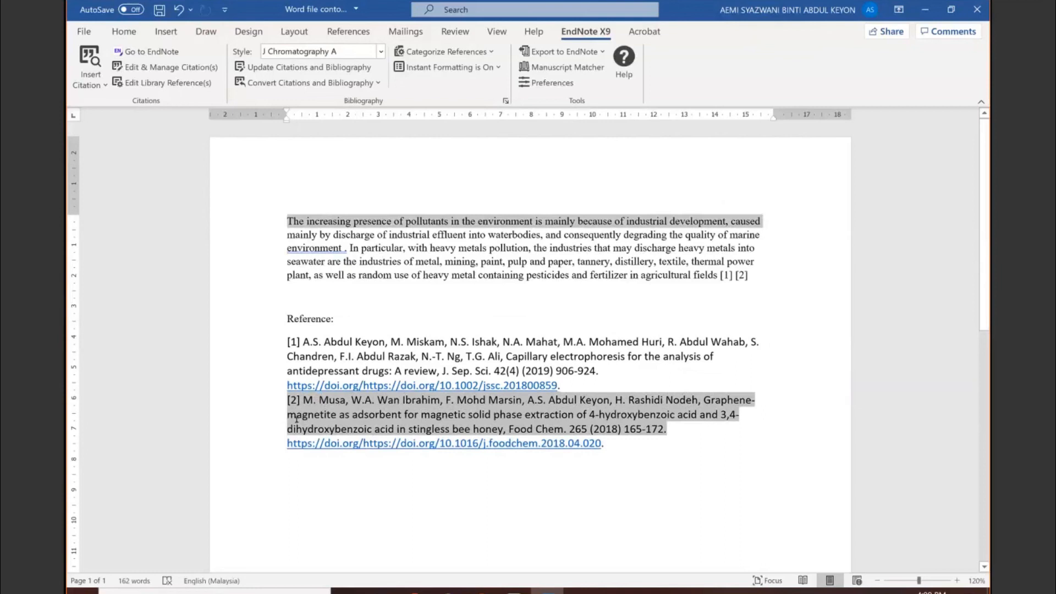
# Insert the selected graphene-magnetite citation after "caused" in the paragraph's first sentence and add a space after it
pyautogui.click(762, 216)
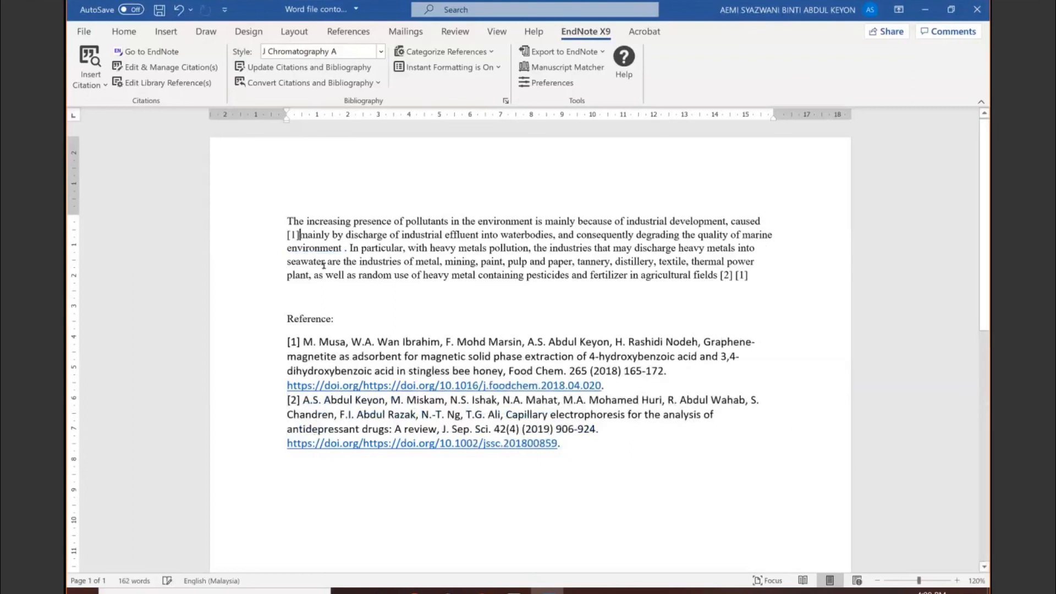
pyautogui.moveTo(281, 228); pyautogui.dragTo(299, 236)
pyautogui.click(300, 235)
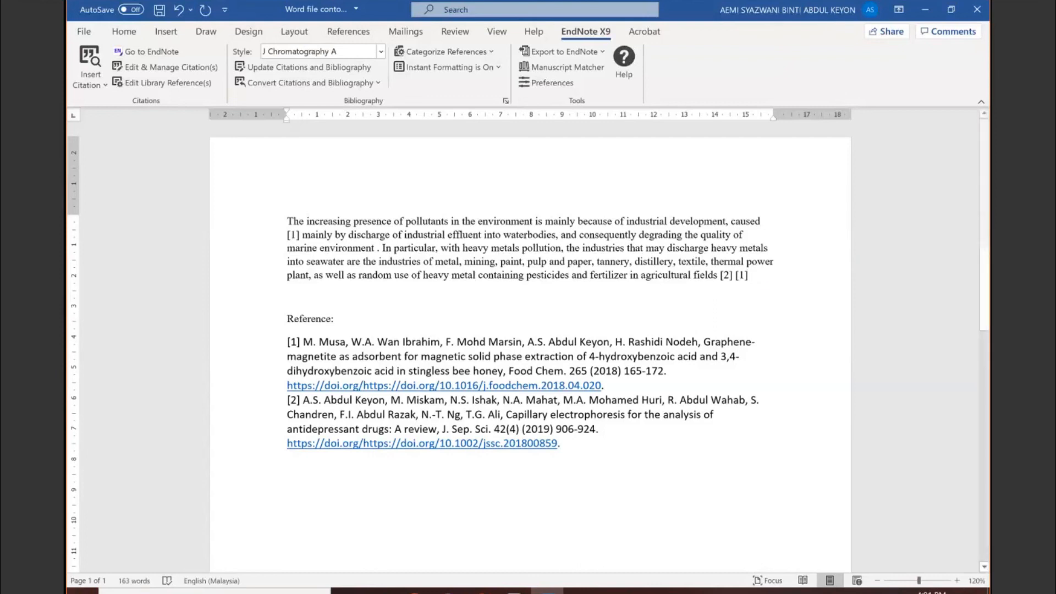
# Switch to the EndNote workshop presentation in PowerPoint
pyautogui.hotkey('alt', 'Tab')
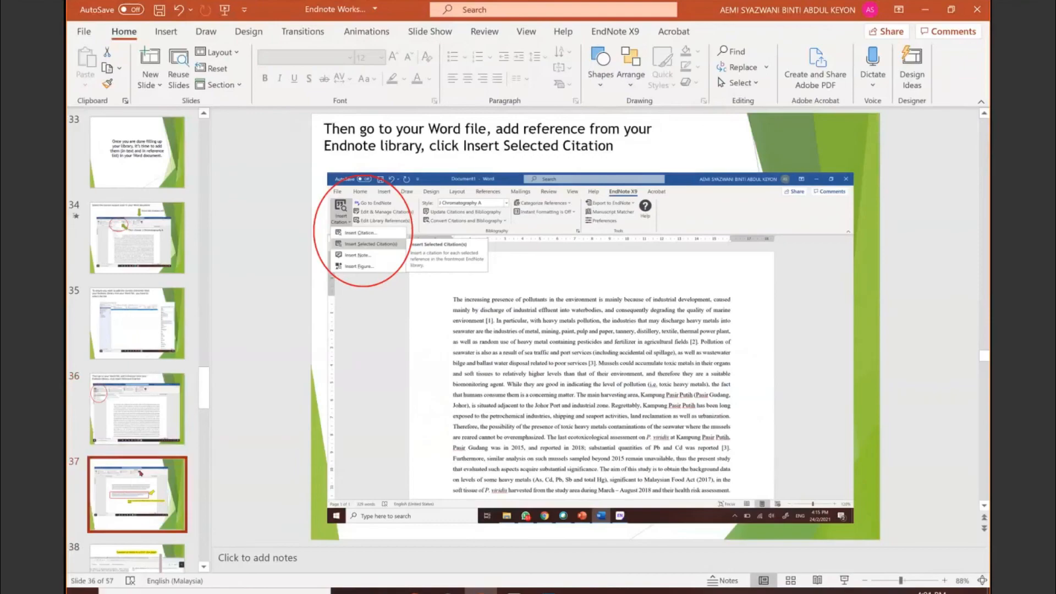